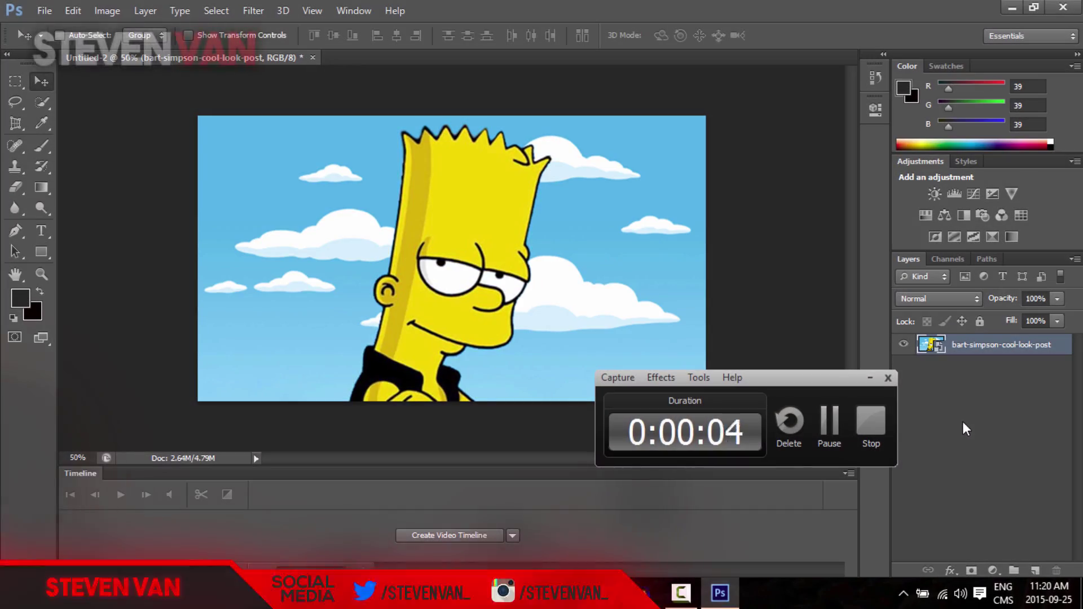
- Select the bart-simpson-cool-look-post layer and shift the picture slightly up and left
left_click(962, 421)
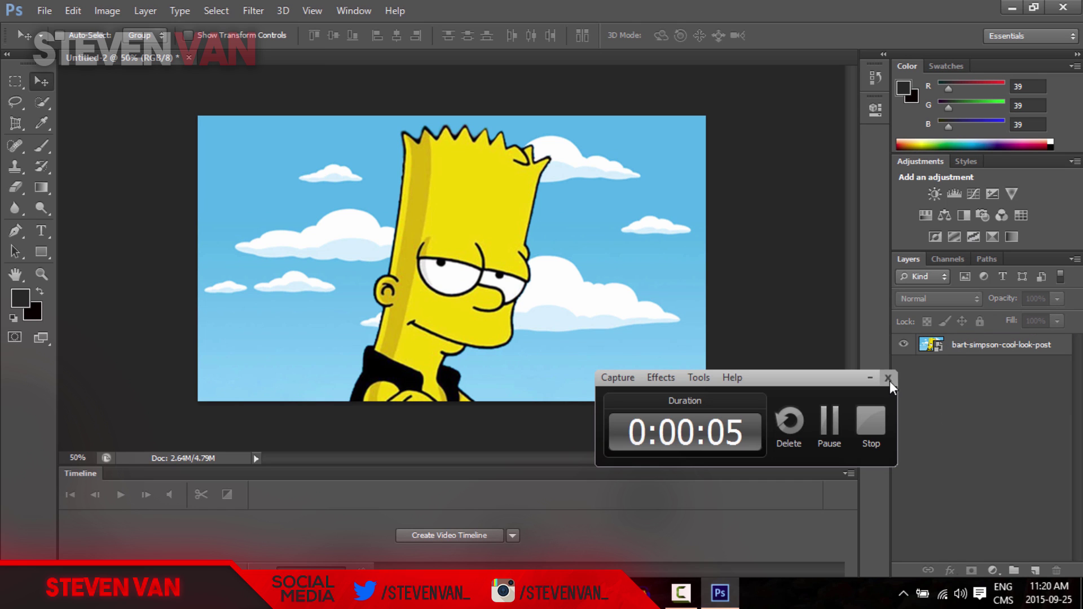
left_click(874, 378)
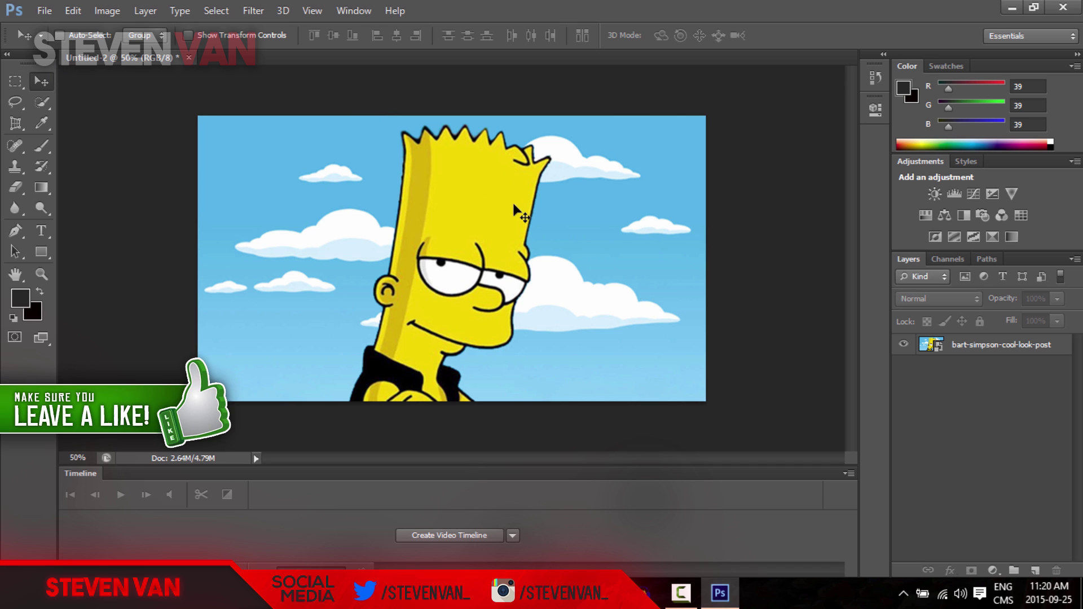
left_click(519, 180)
left_click(521, 237)
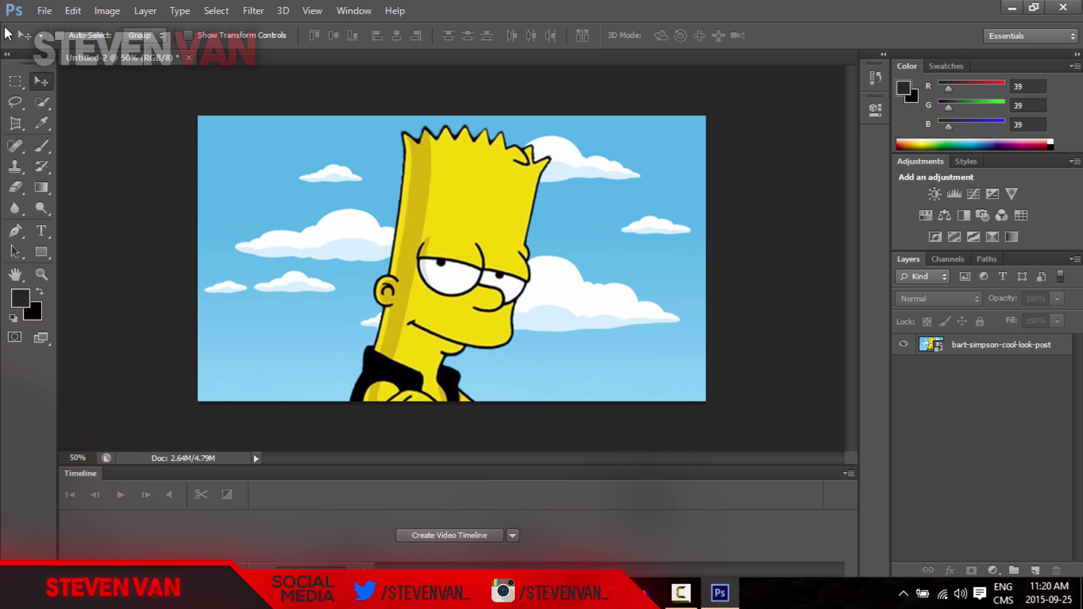
left_click(14, 82)
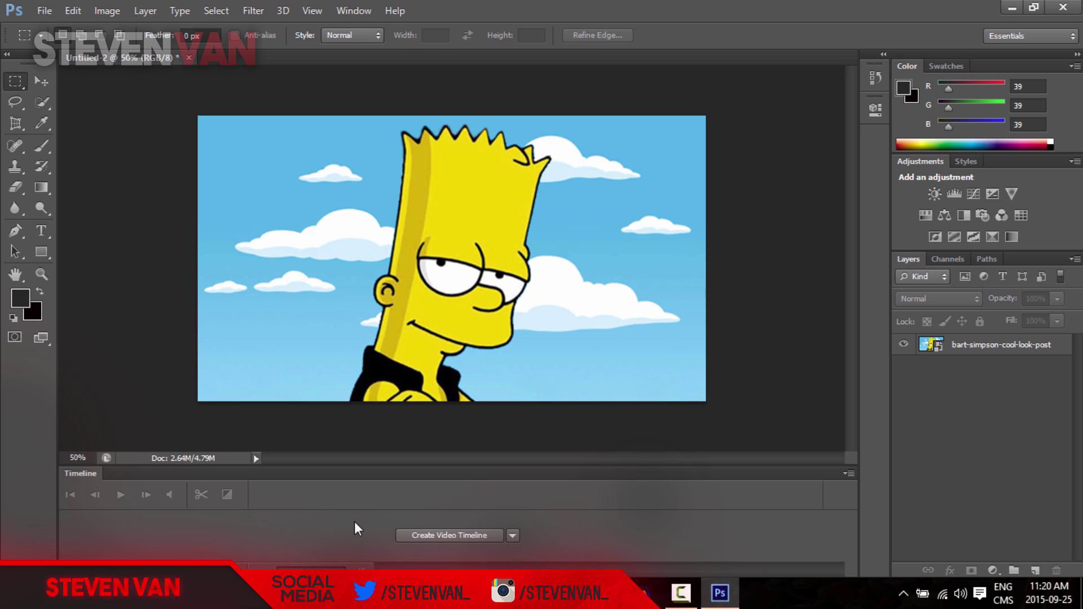
left_click(40, 81)
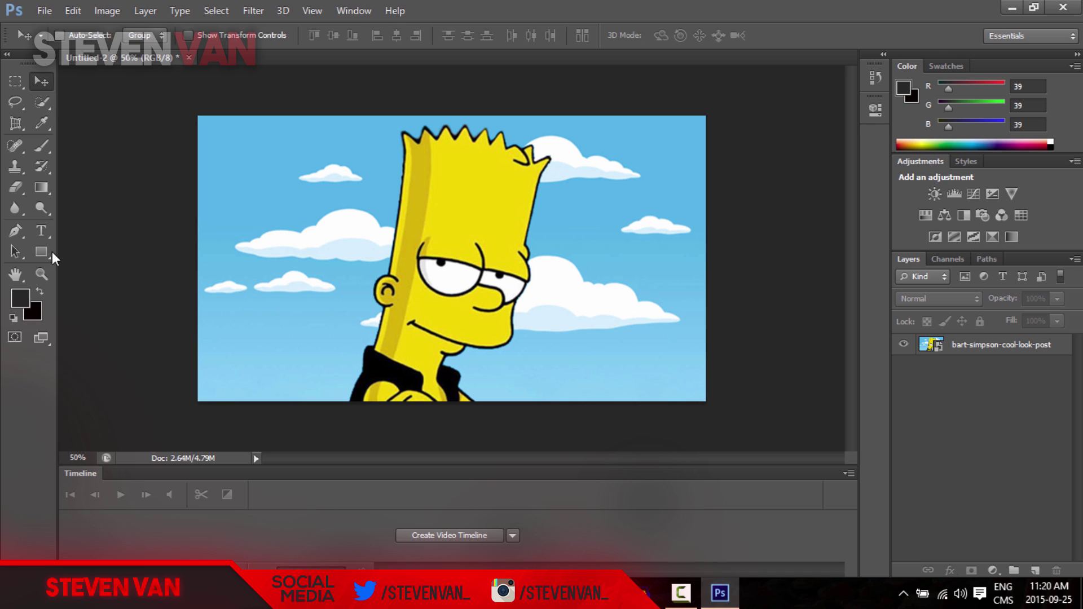
left_click(994, 343)
left_click_drag(673, 276, 667, 258)
- Rasterize the Bart layer, test-deleting a marquee rectangle then undoing, and cancel a Save As
left_click(27, 82)
left_click_drag(198, 124, 439, 297)
key("Delete")
key("Return")
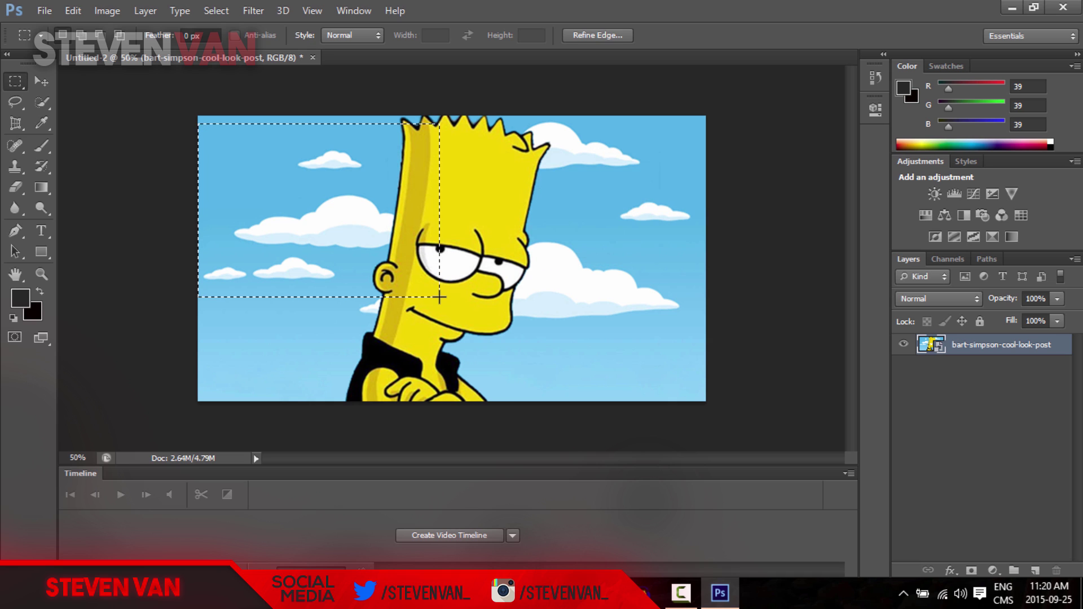
right_click(1029, 350)
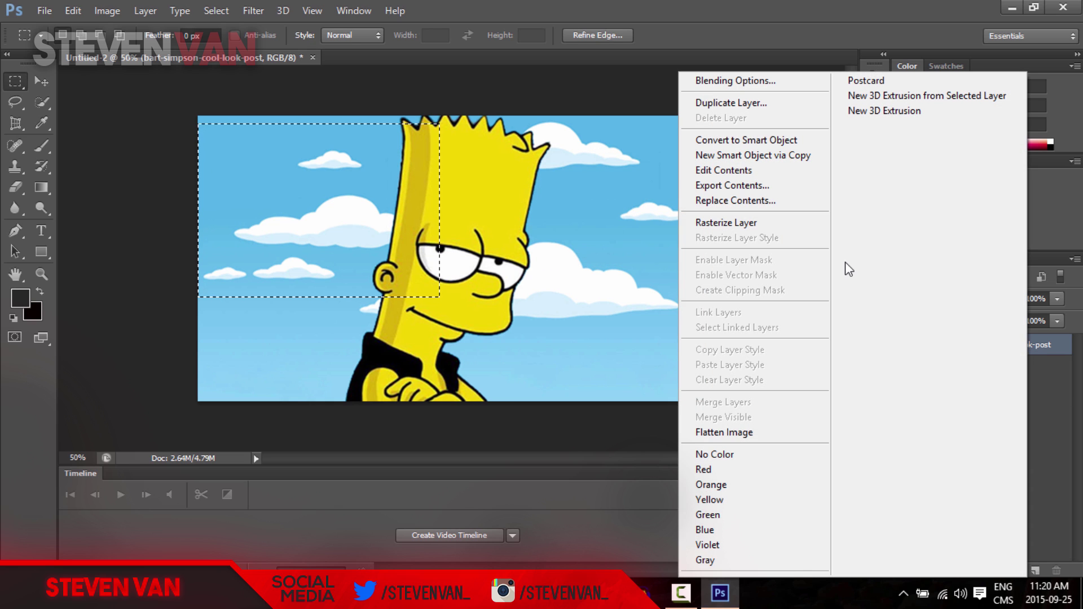
left_click(812, 227)
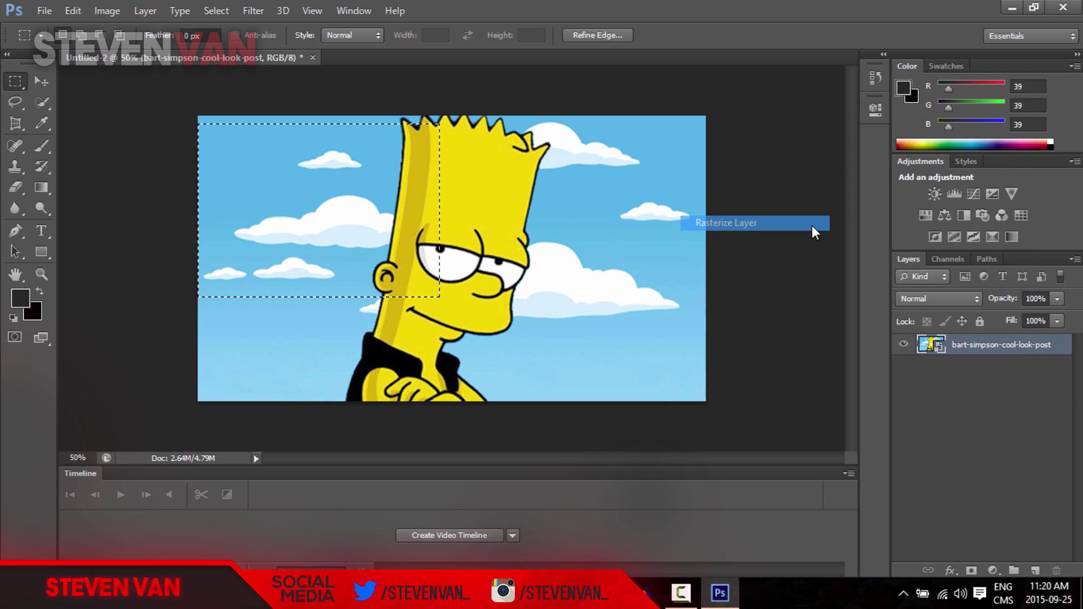
key("Delete")
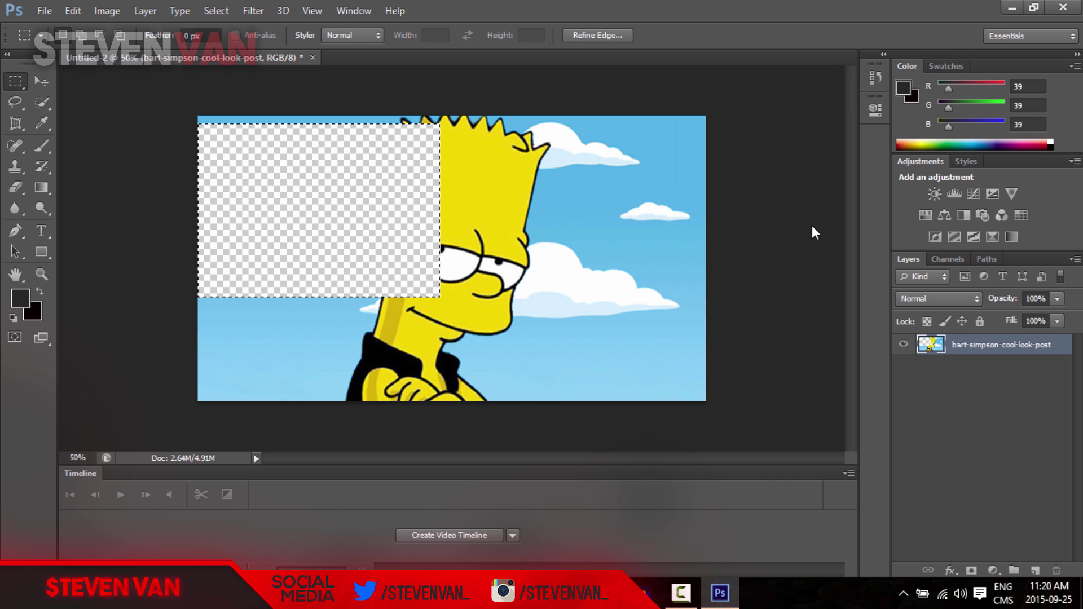
key("ctrl+z")
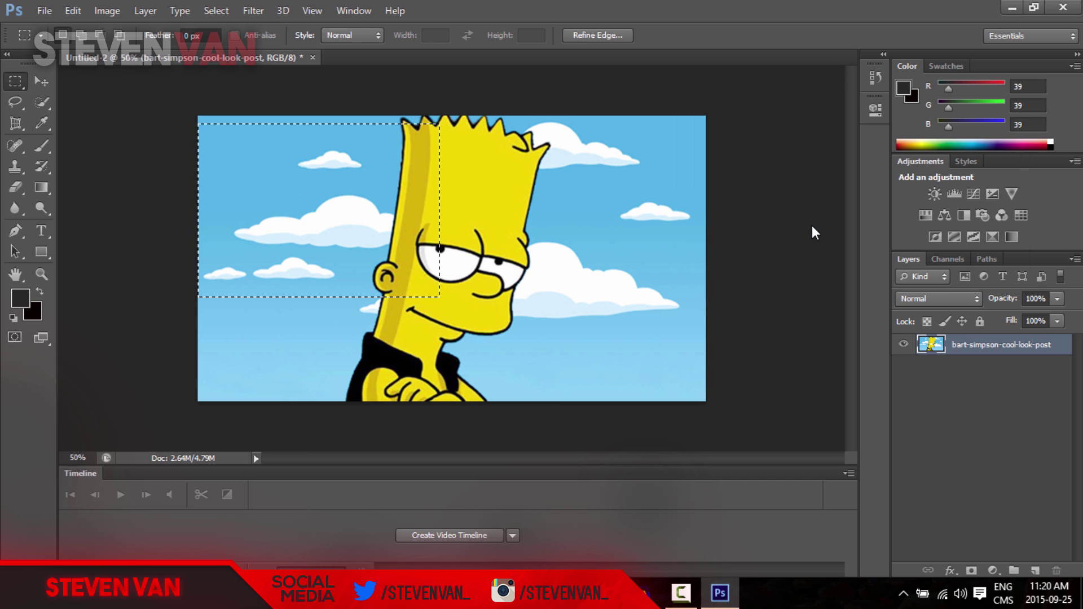
key("ctrl+s")
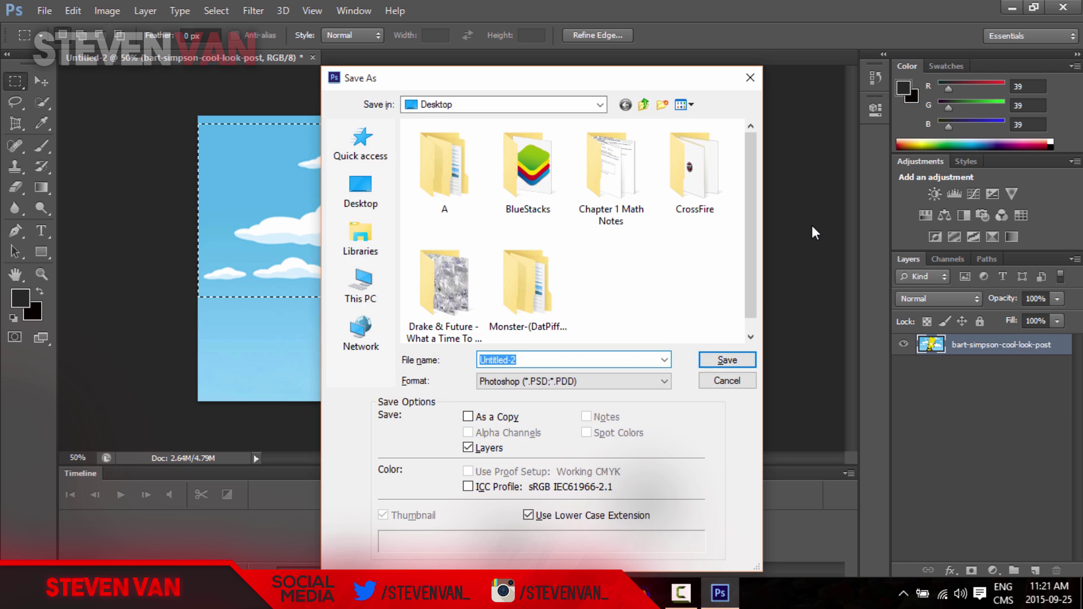
left_click(725, 381)
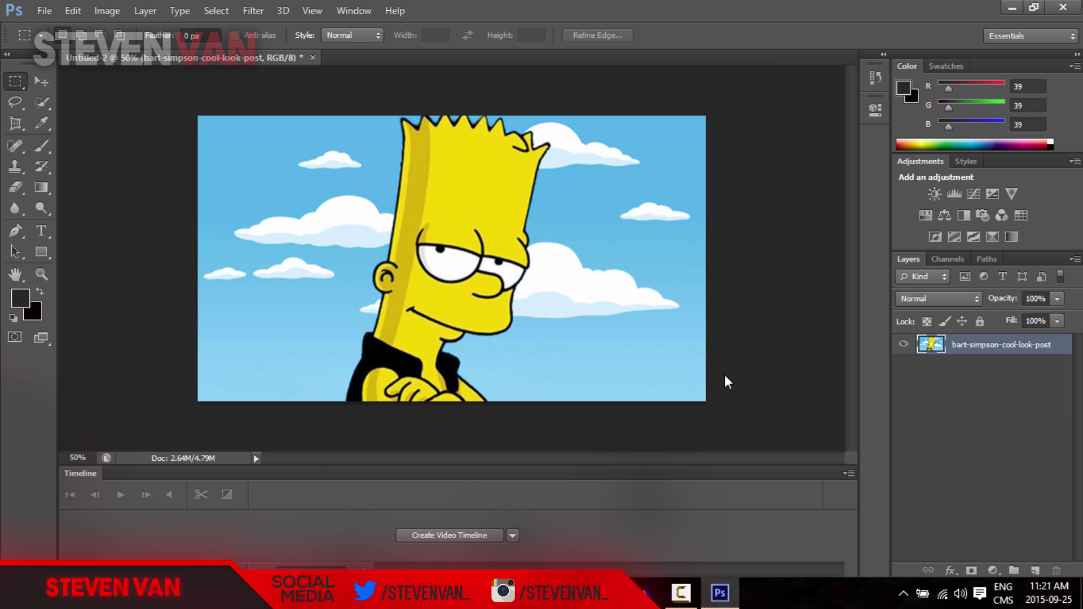
left_click(35, 104)
right_click(35, 102)
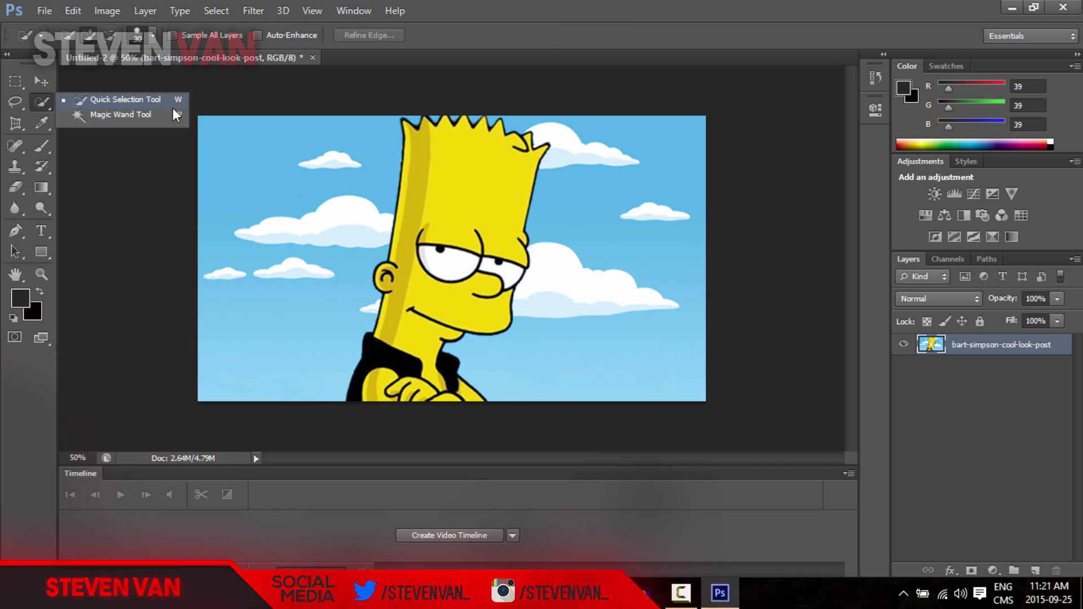
left_click(496, 198)
left_click(491, 204)
mouse_move(458, 274)
left_mouse_down()
mouse_move(418, 319)
mouse_move(391, 392)
mouse_move(482, 395)
left_mouse_up()
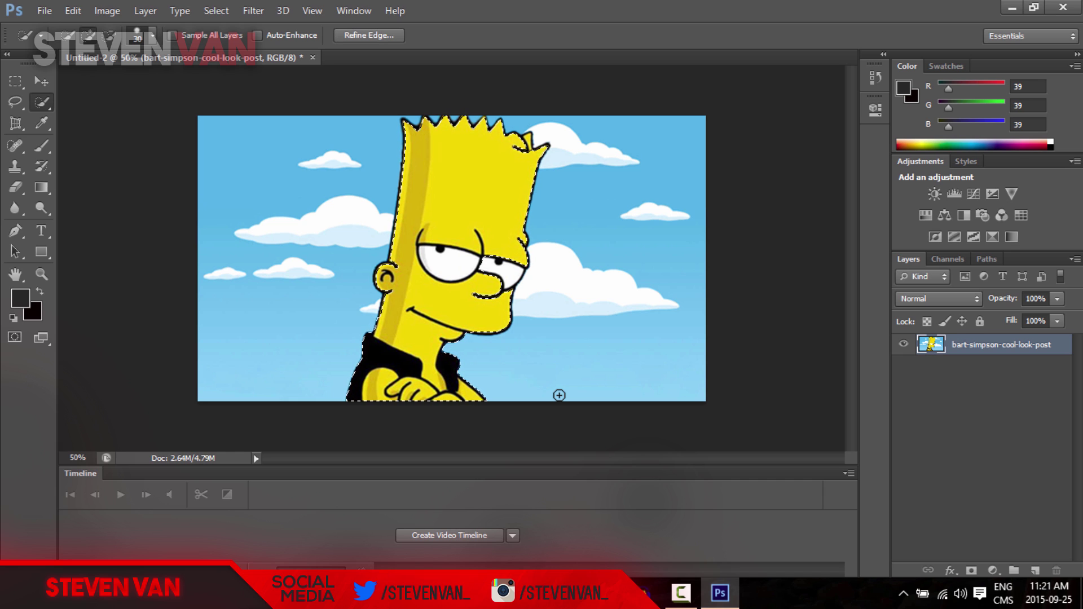
key("Delete")
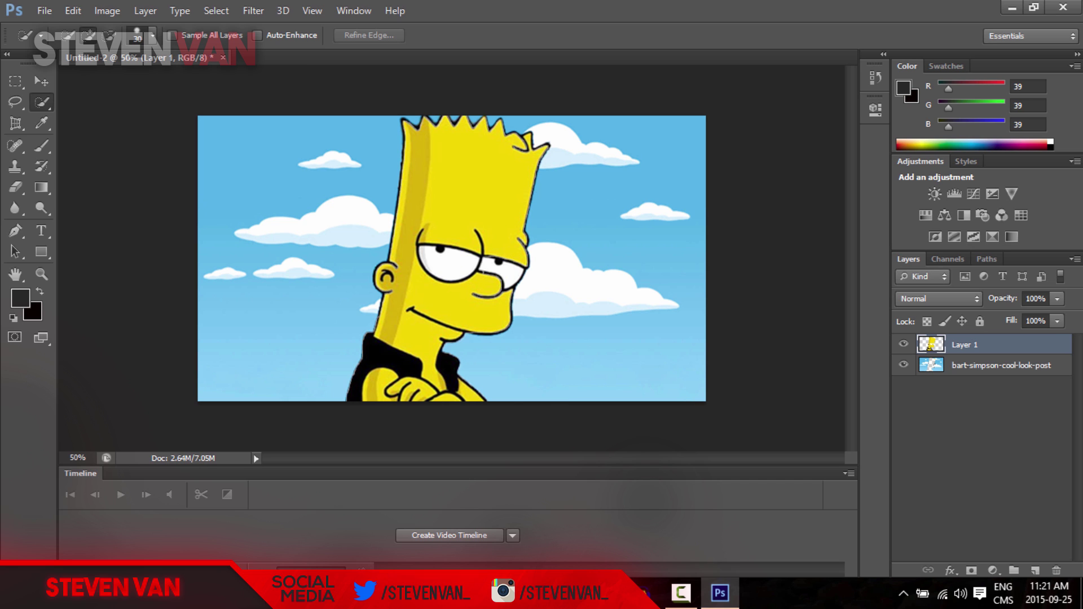
left_click(1025, 374)
key("Delete")
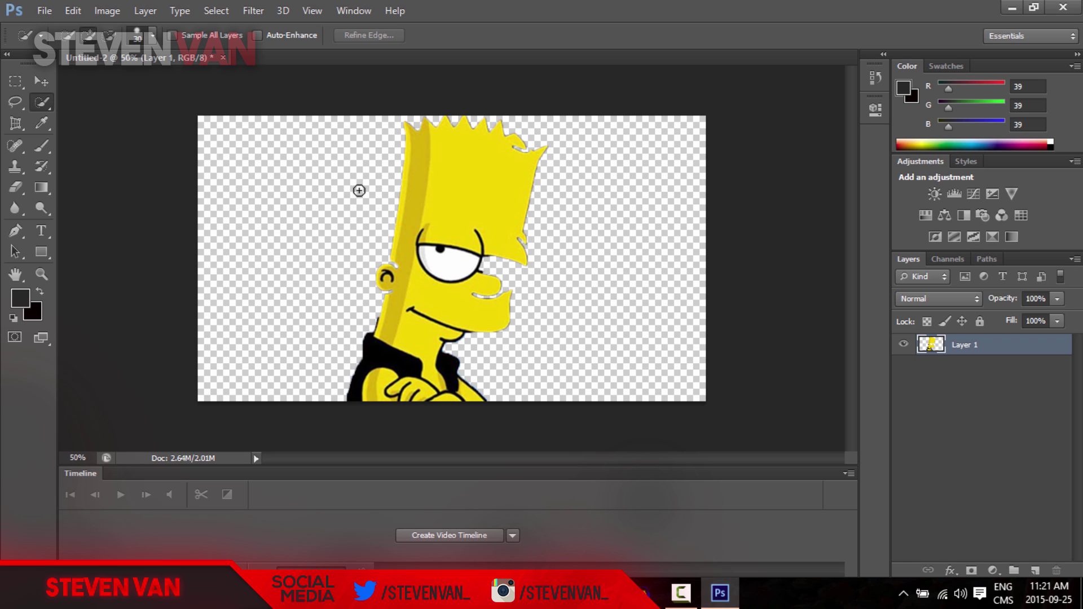
key("ctrl+alt+z")
key("ctrl+alt+z")
key("ctrl+alt+z")
key("ctrl+alt+z")
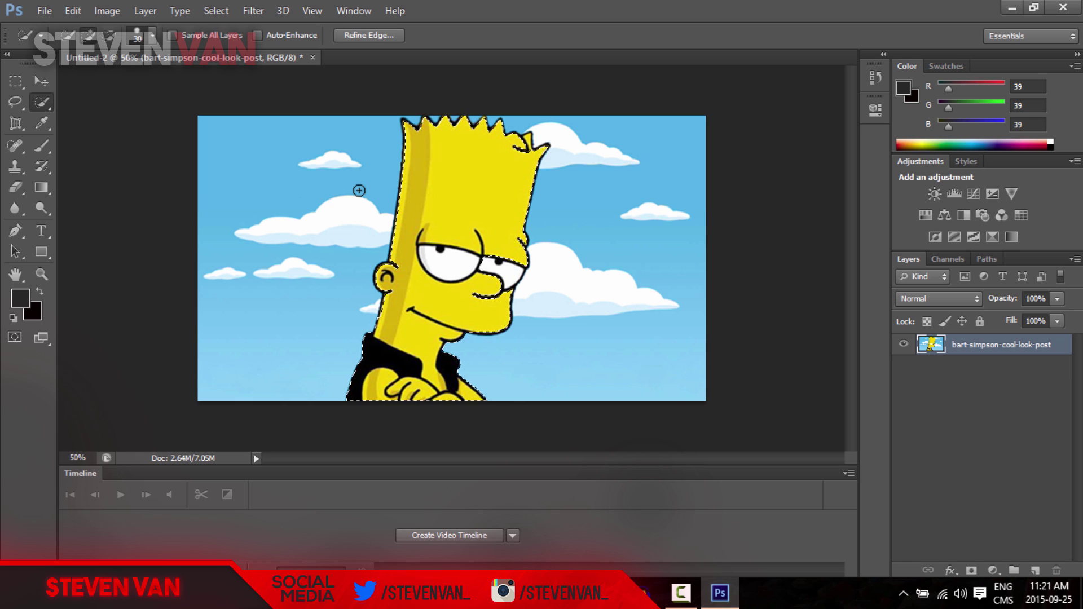
key("ctrl+alt+z")
key("ctrl+alt+z")
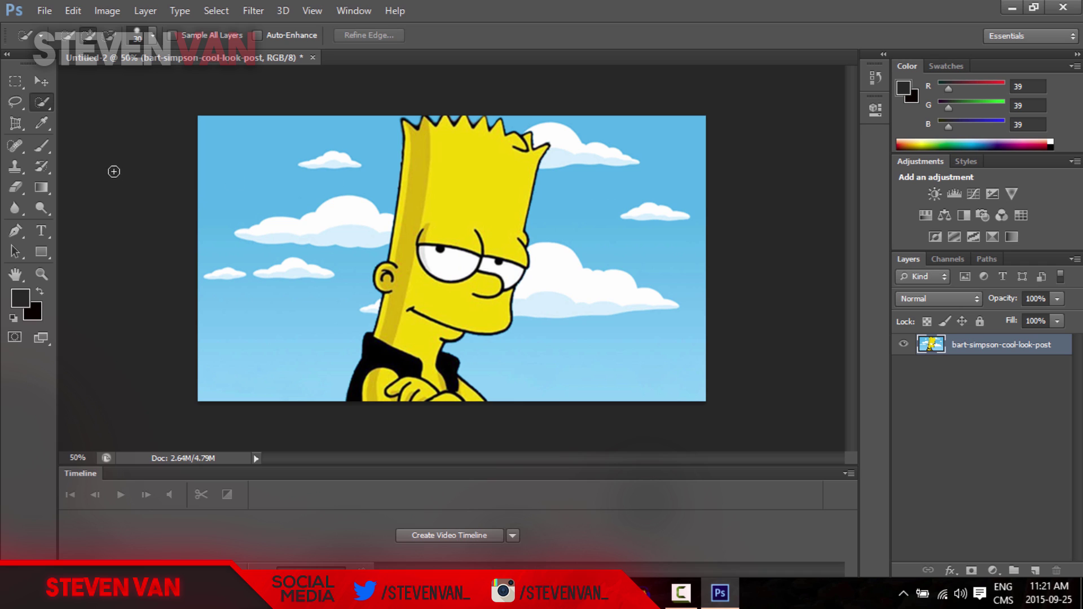
- Sample the sky's light blue 54b4e6 with the Eyedropper and confirm it as the foreground colour
left_click(21, 128)
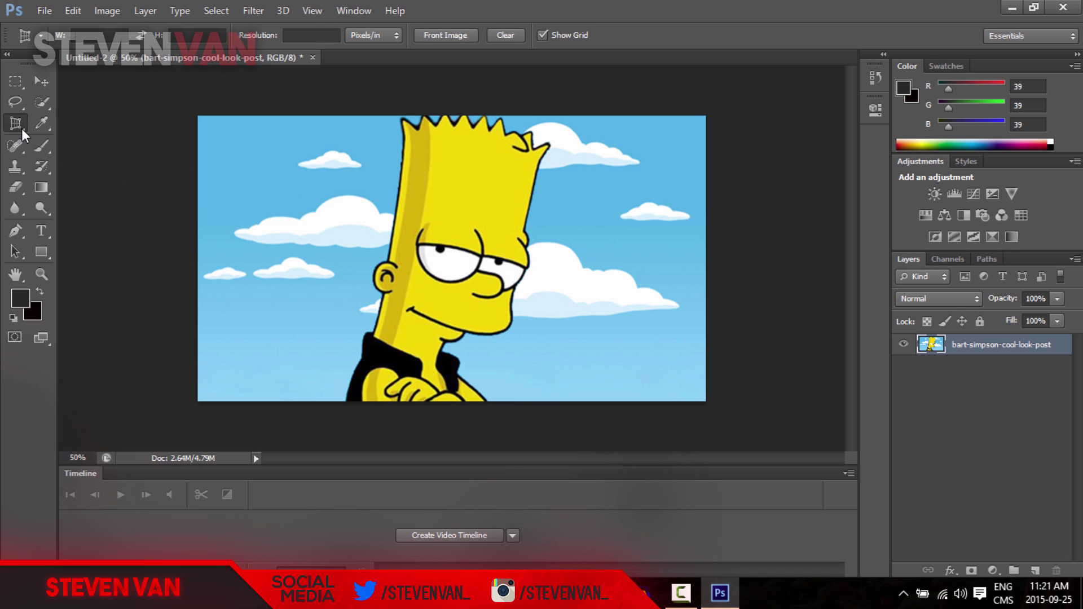
left_click(22, 162)
left_click(20, 119)
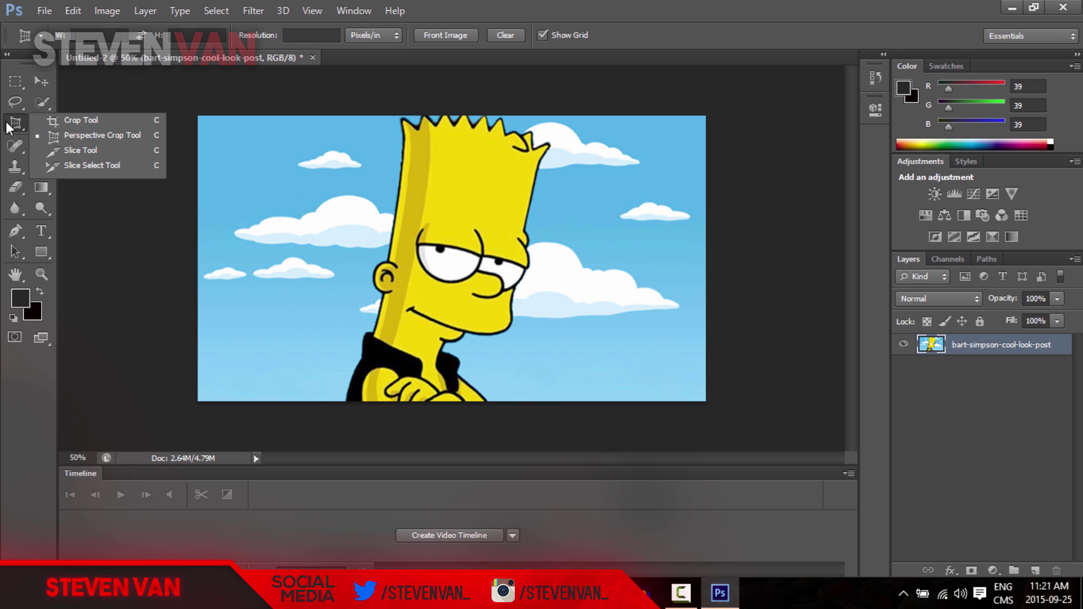
left_click(41, 123)
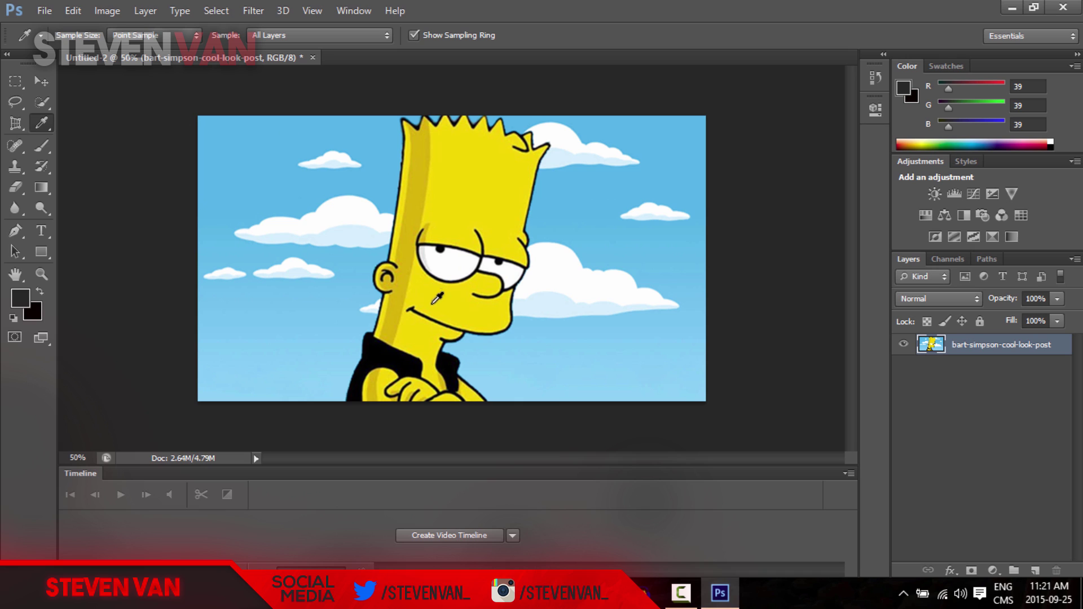
left_click(948, 66)
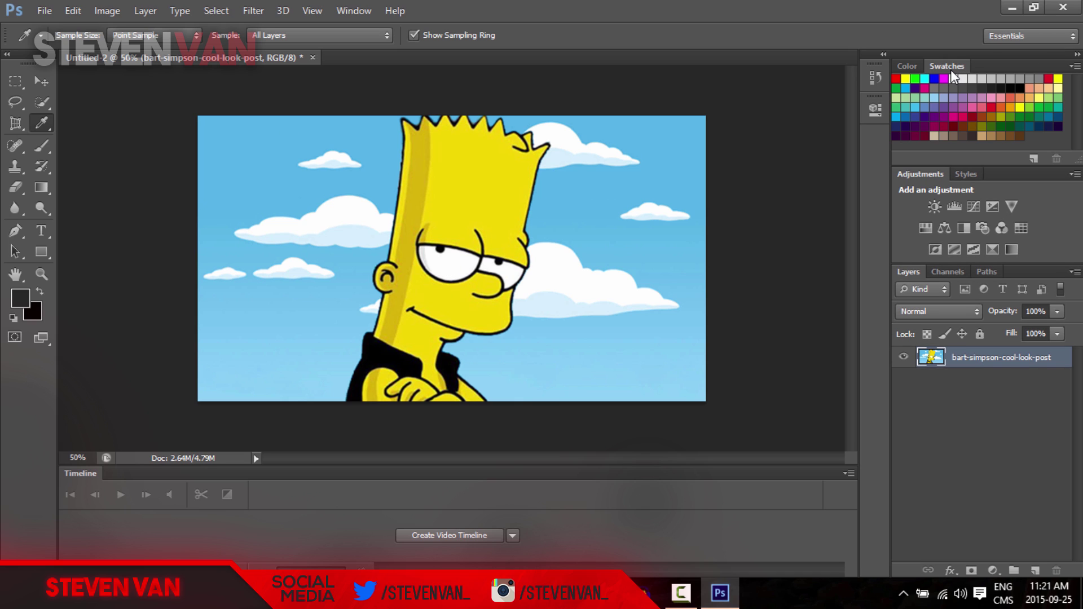
left_click(313, 189)
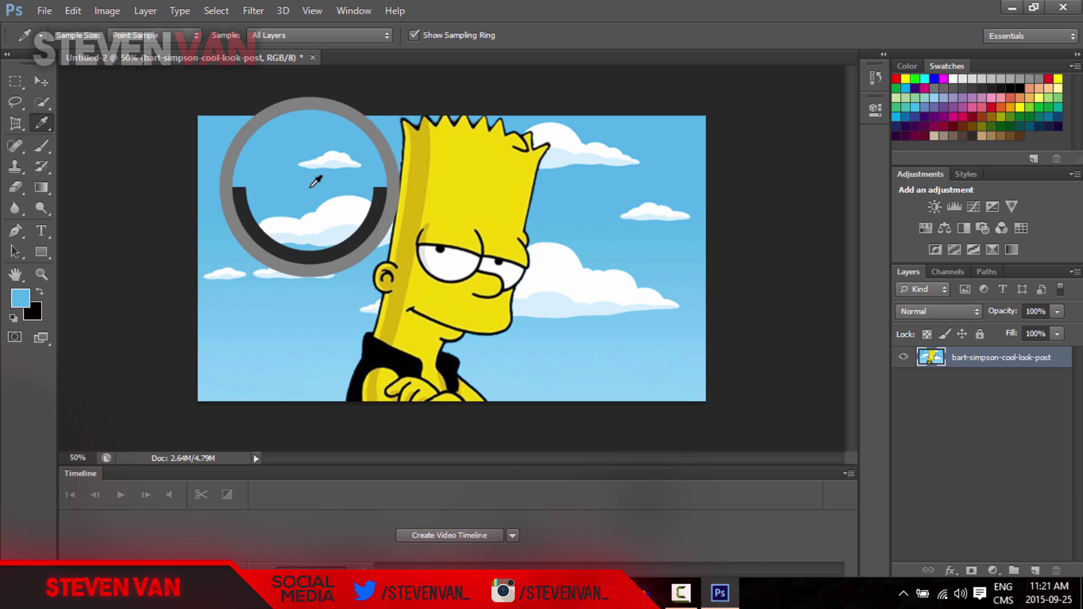
left_click(20, 298)
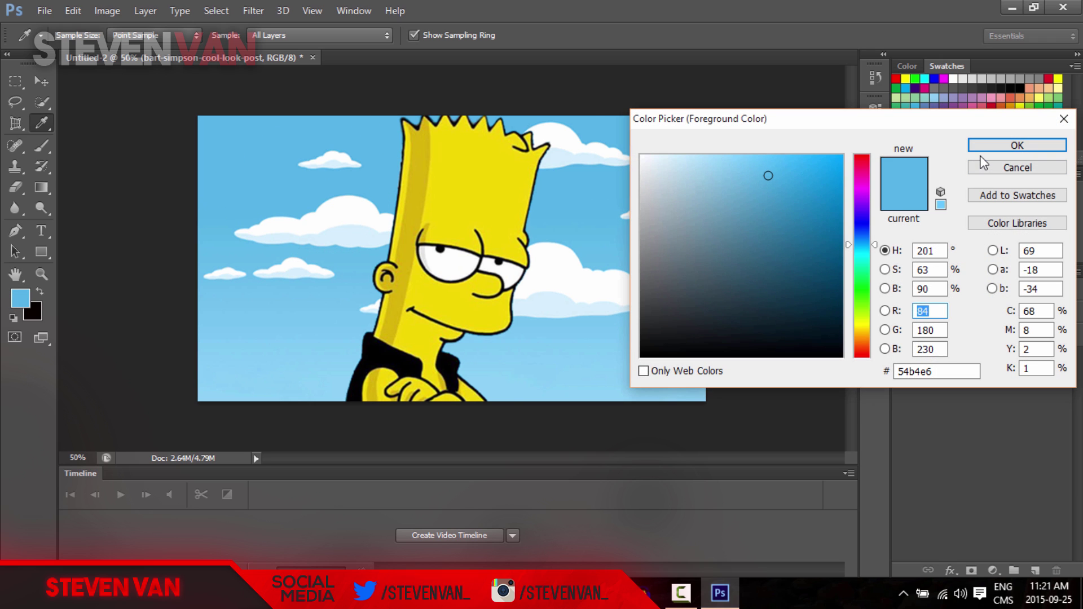
left_click(982, 151)
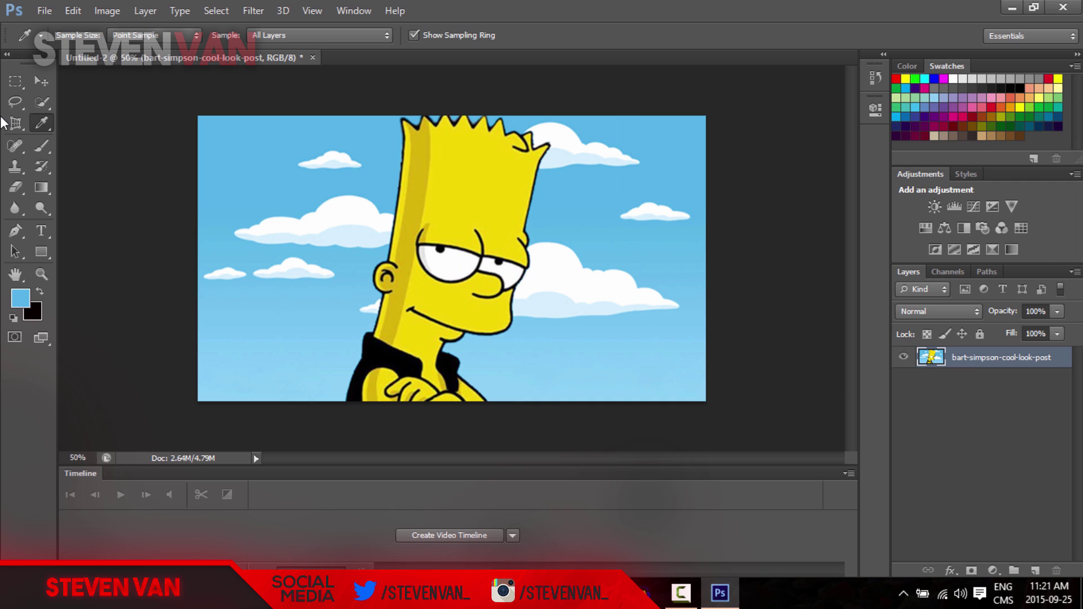
left_click(9, 154)
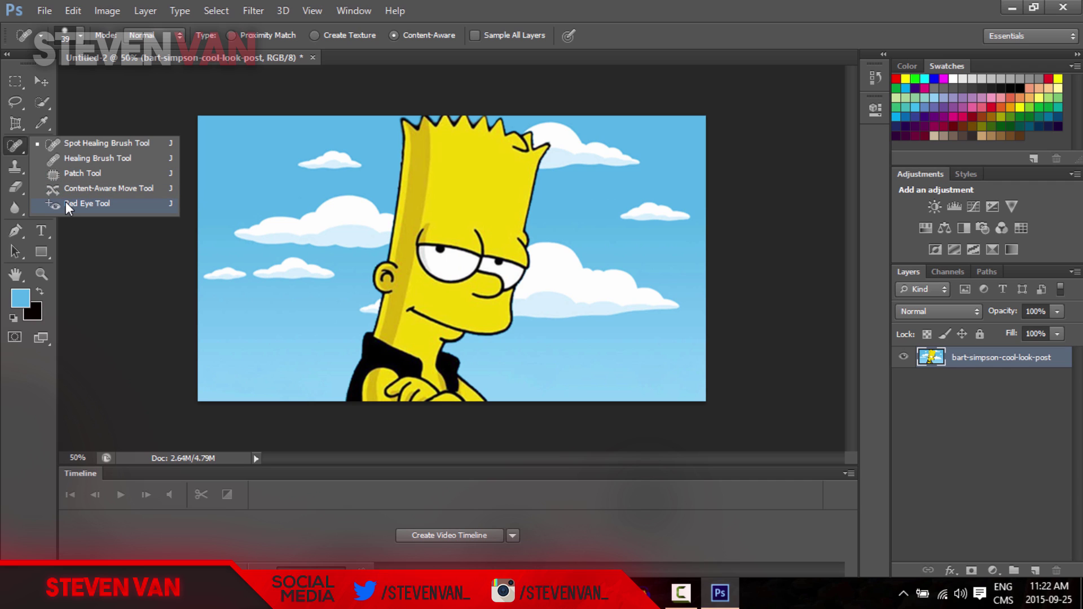
- Switch to the Brush tool and set its size to 600 px
left_click(57, 154)
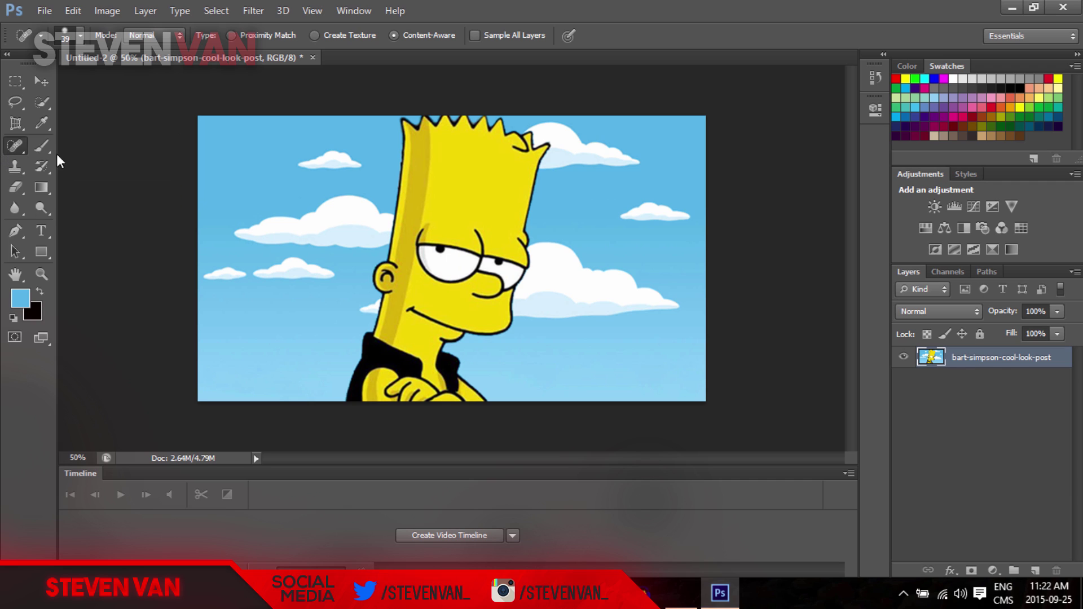
left_click(48, 149)
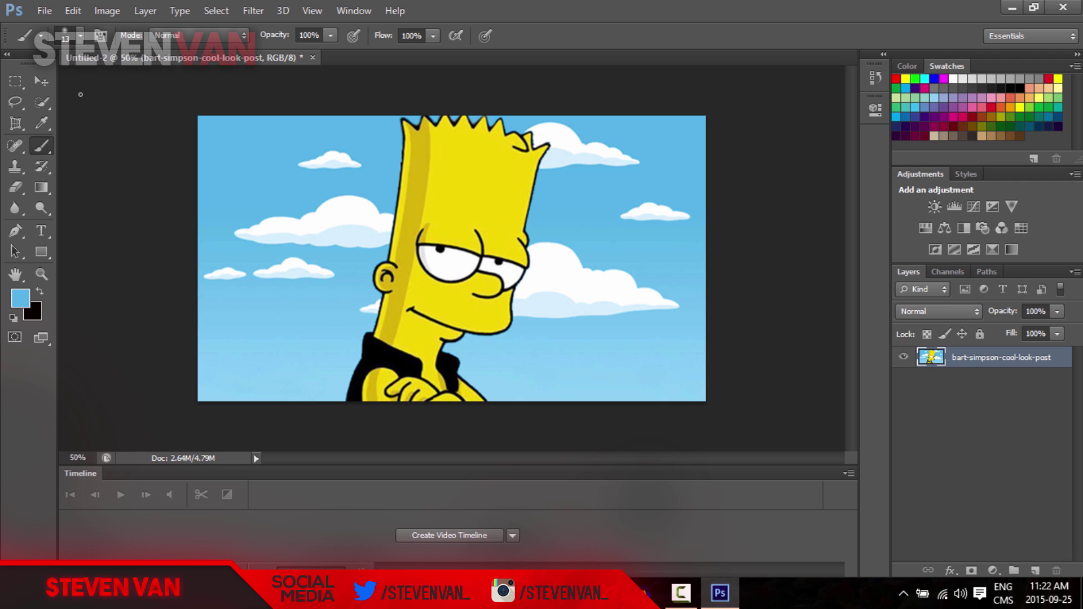
left_click(41, 34)
left_click(78, 29)
left_click(80, 37)
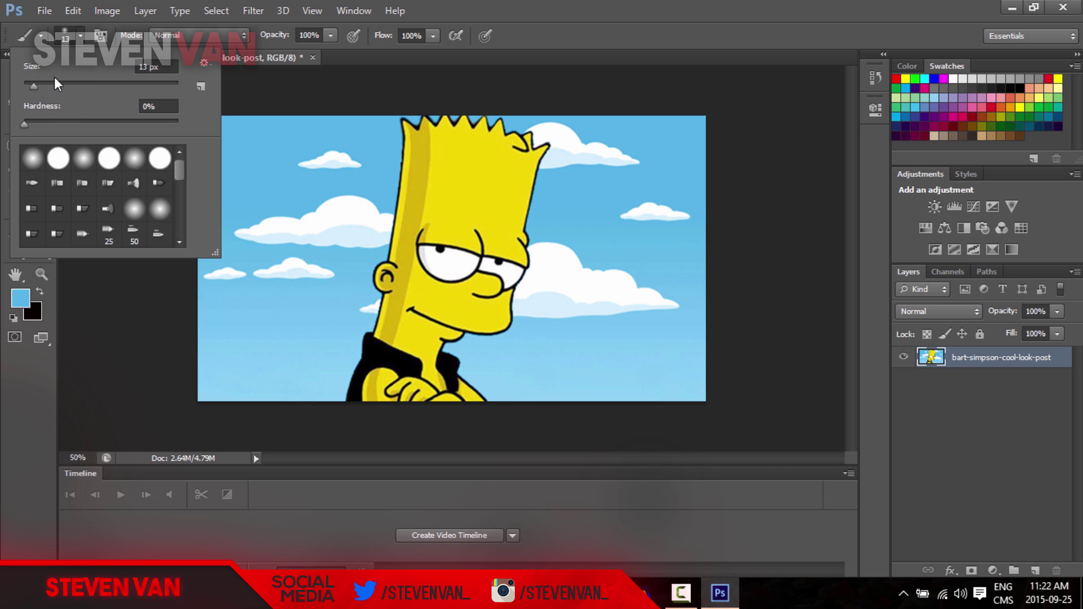
left_click(148, 67)
type("600")
key("Return")
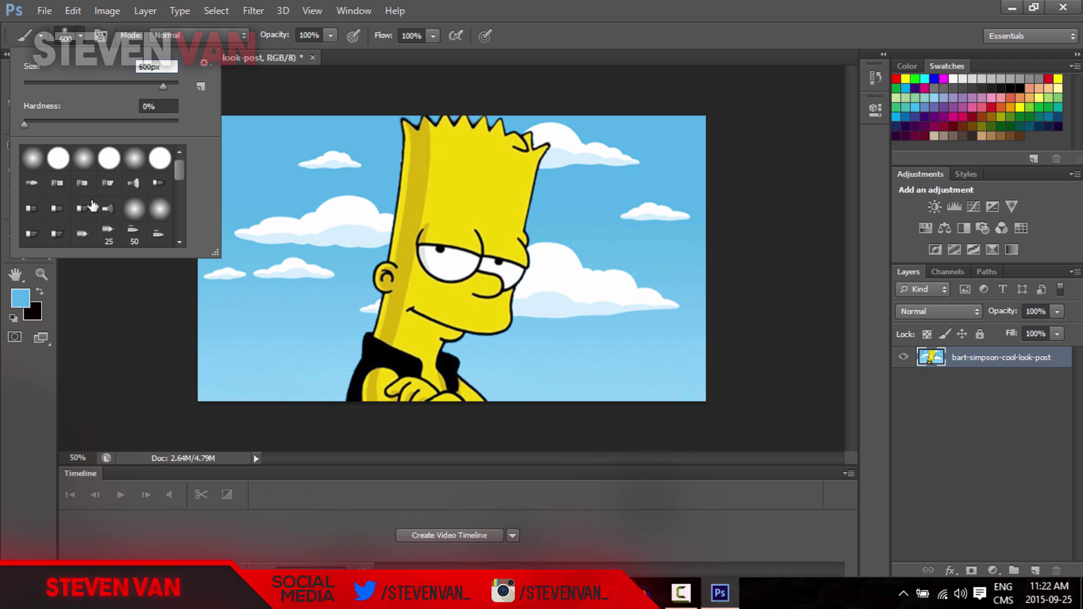
- Choose the soft round tip, make blue the foreground colour, and undo a test stroke
left_click(21, 159)
left_click(935, 78)
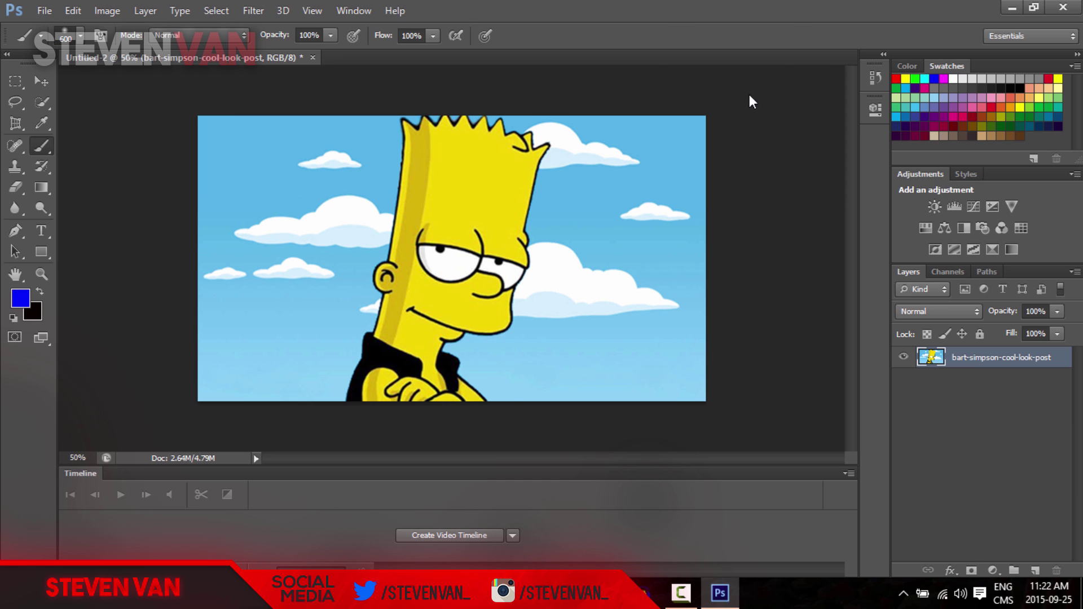
mouse_move(699, 163)
left_mouse_down()
mouse_move(617, 322)
mouse_move(465, 387)
mouse_move(135, 84)
mouse_move(561, 350)
mouse_move(556, 387)
mouse_move(535, 357)
left_mouse_up()
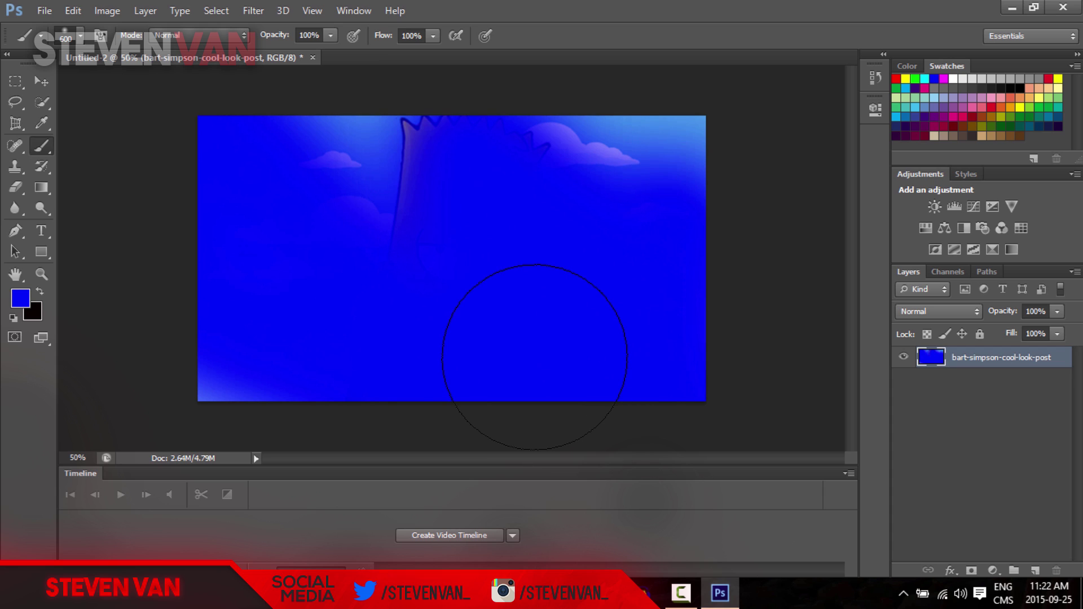
key("ctrl+z")
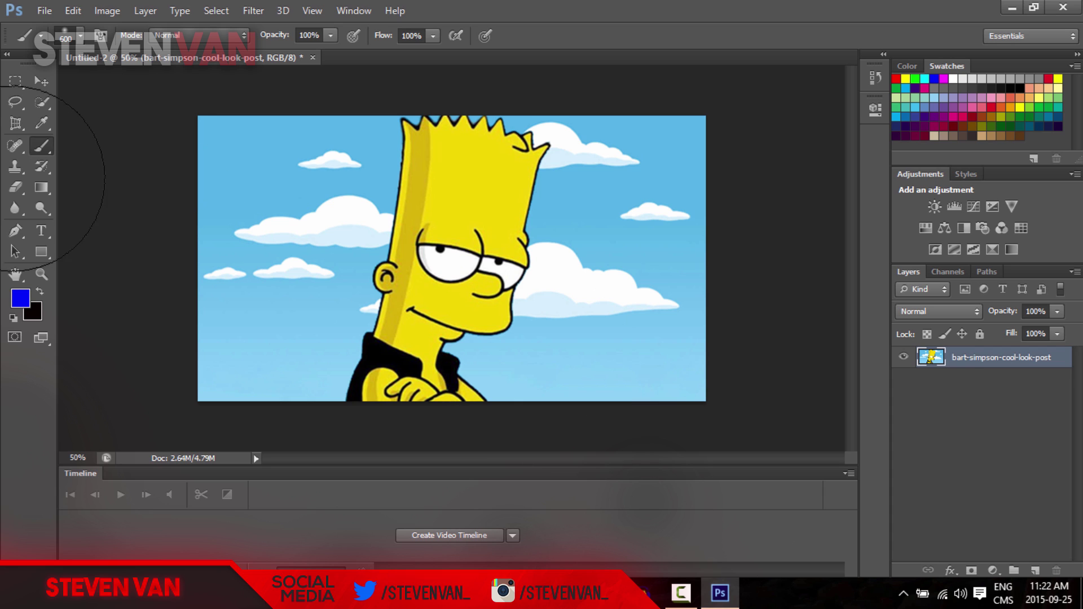
- Magic-erase the left and right sky, then step back to restore it
left_click(33, 166)
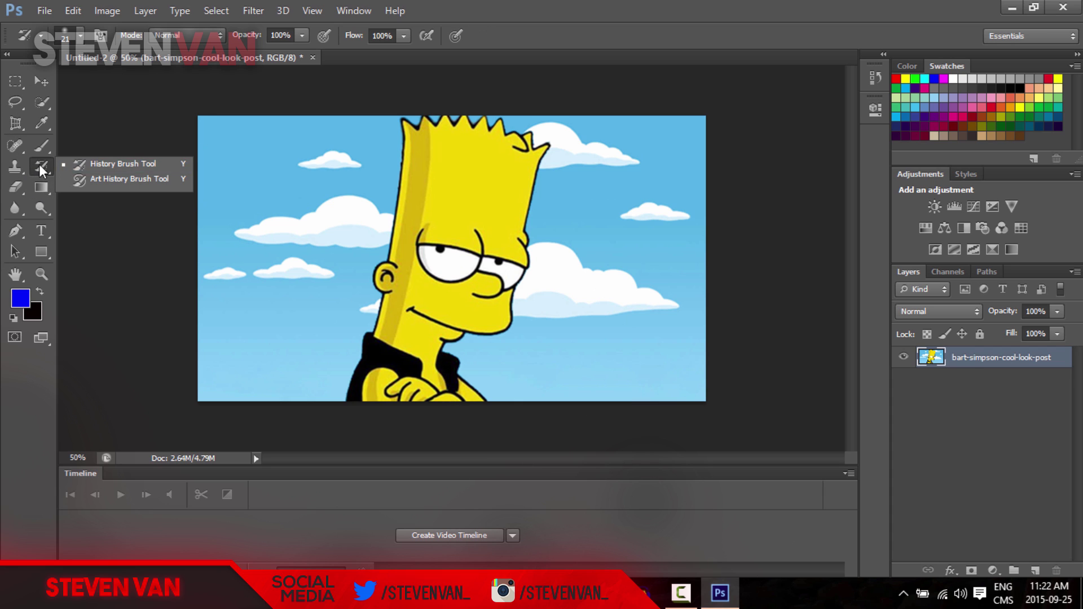
left_click(18, 165)
left_click(19, 165)
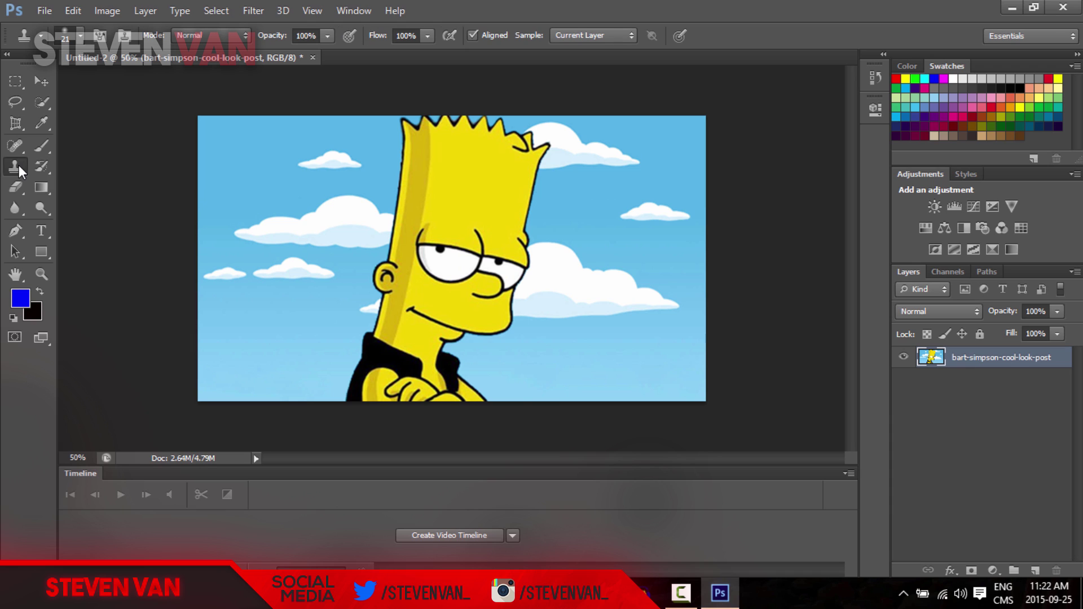
left_click(19, 165)
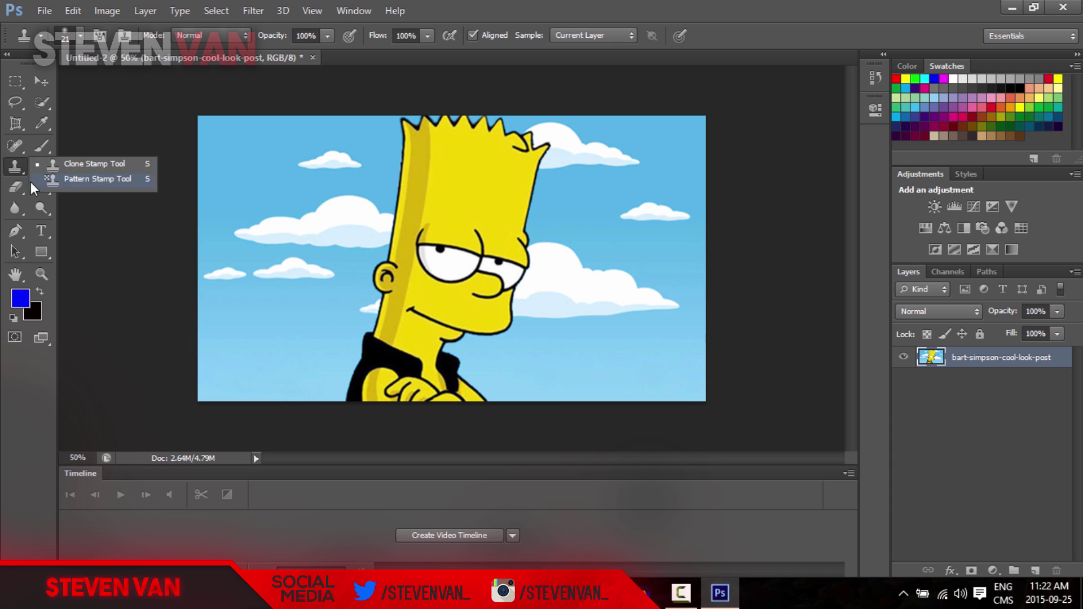
left_click(21, 194)
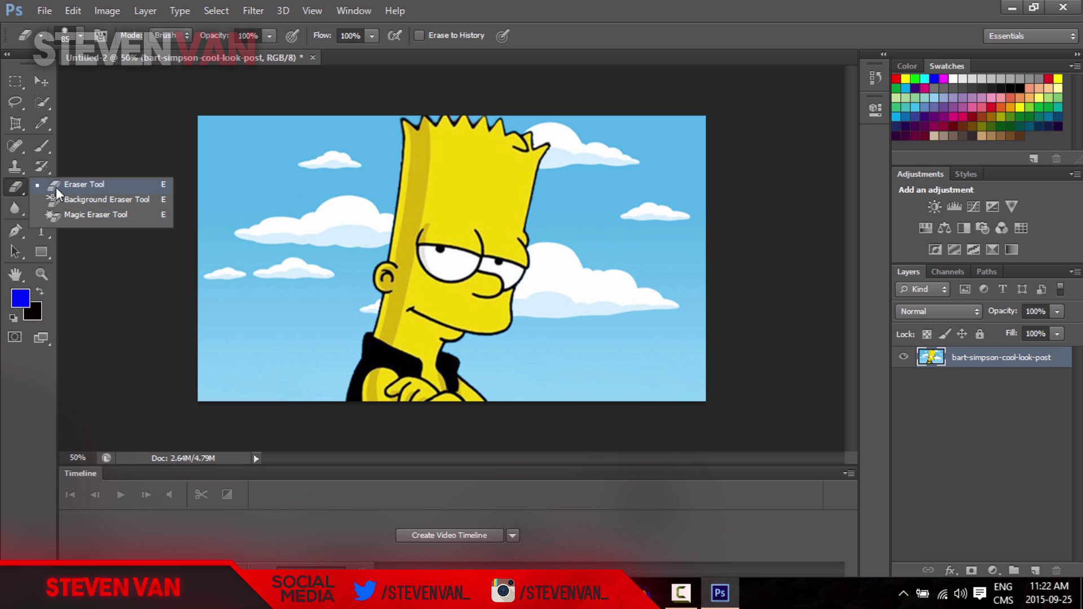
left_click(86, 216)
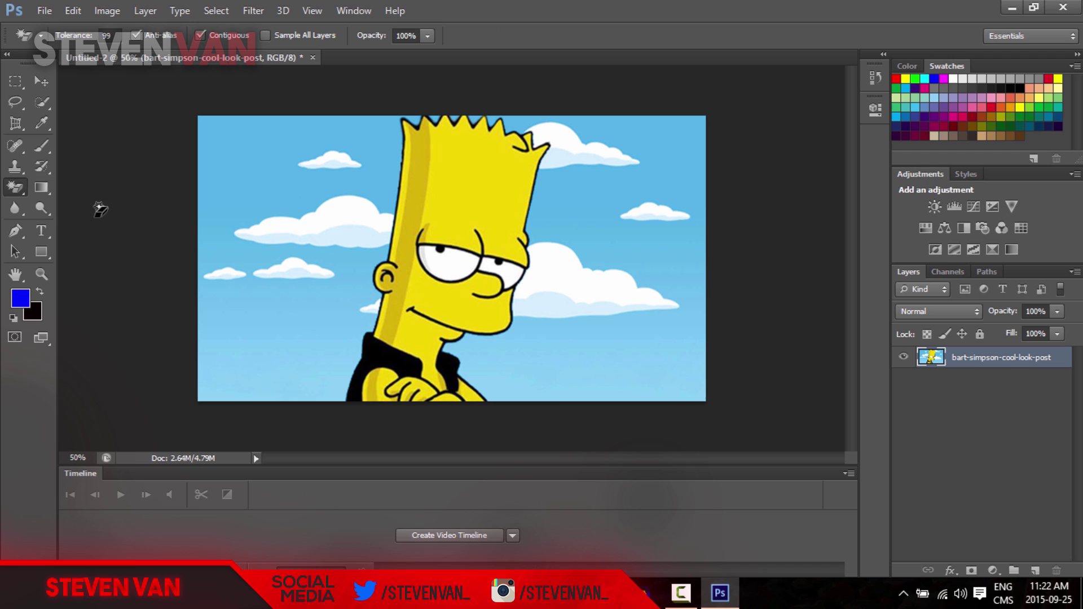
left_click(310, 295)
left_click(582, 385)
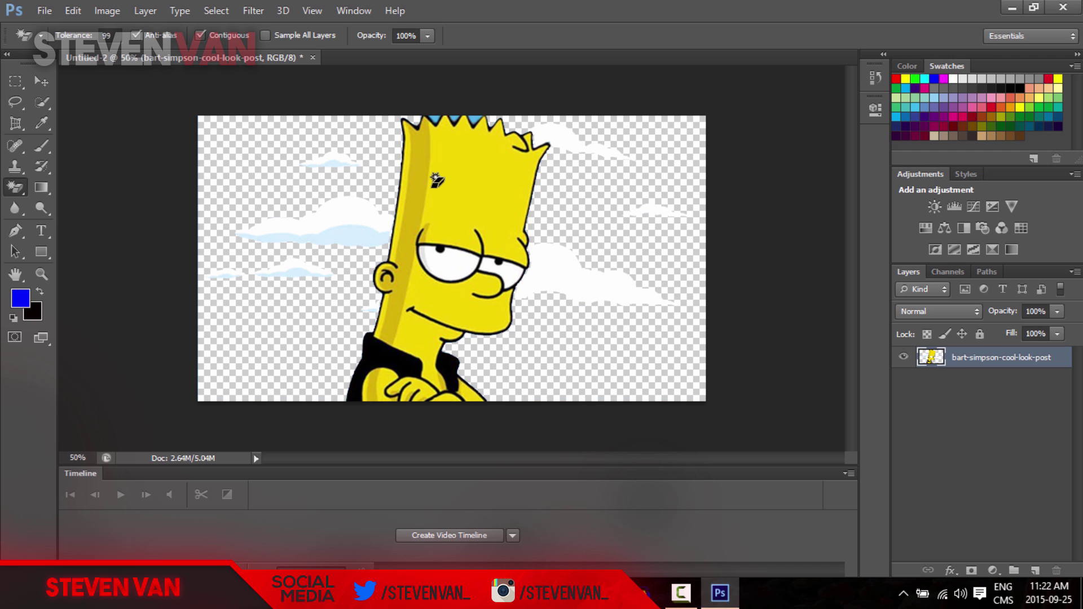
key("ctrl+alt+z")
key("ctrl+alt+z")
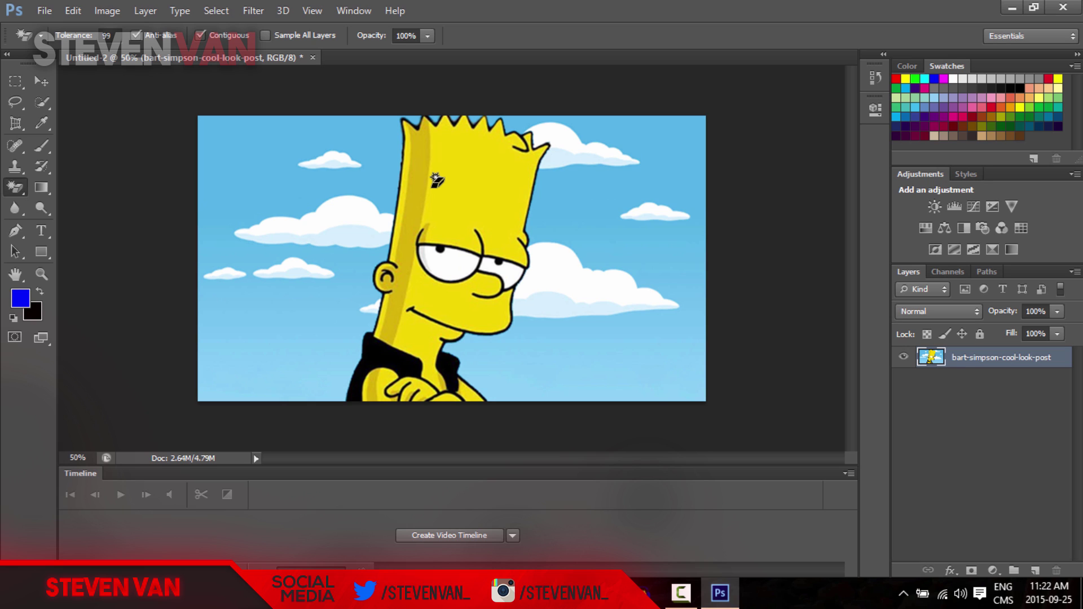
- Magic-erase the large cloud left of Bart, then undo to bring it back
left_click(43, 100)
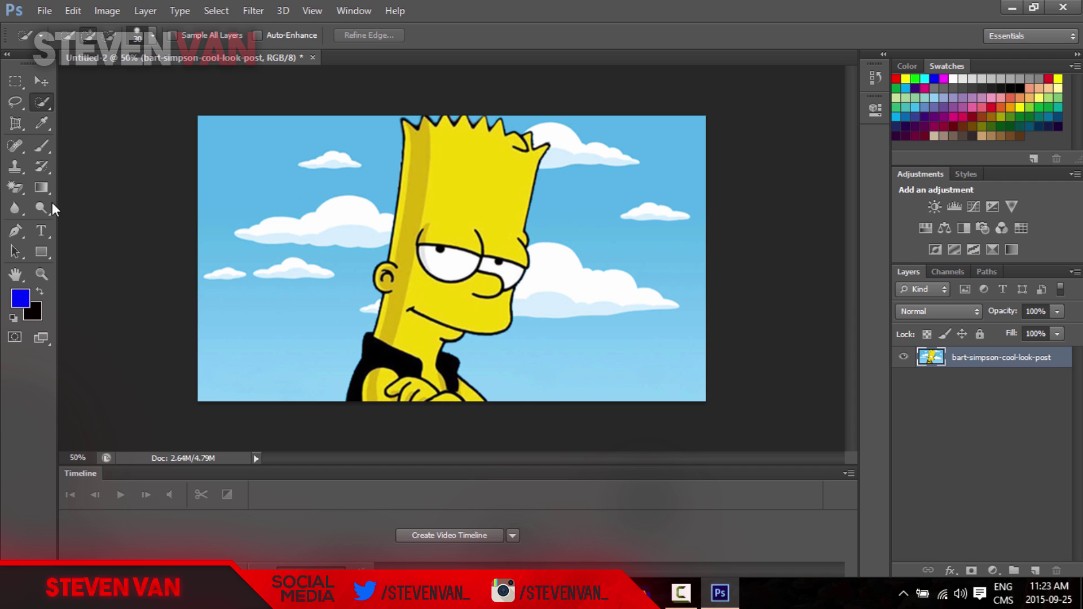
left_click(17, 205)
left_click(23, 187)
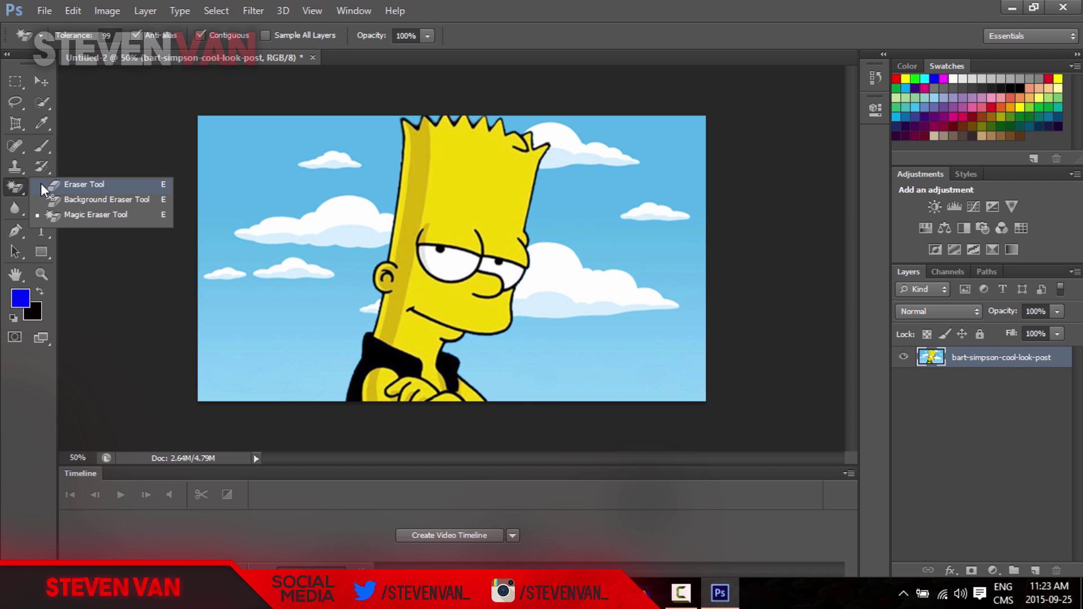
left_click(54, 210)
left_click(307, 209)
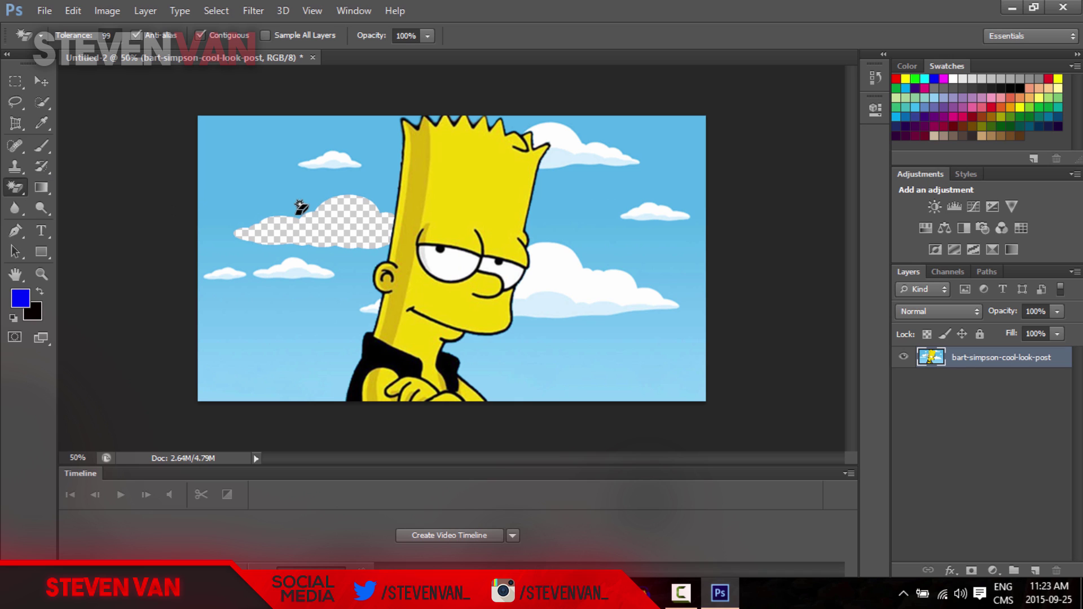
key("ctrl+z")
left_click(35, 194)
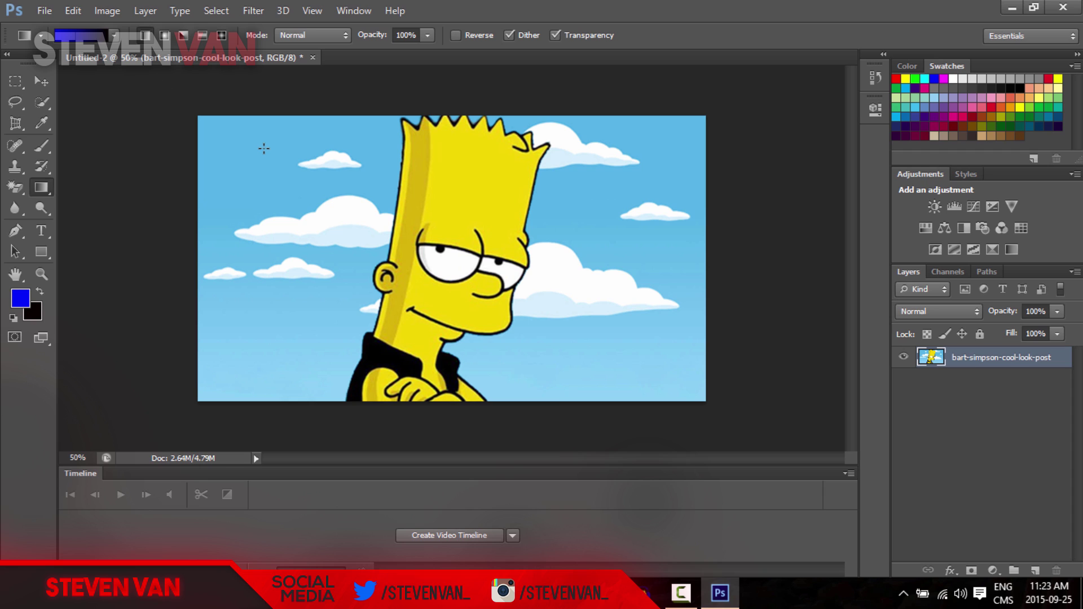
- Undo a blue-to-black test gradient and choose the Orange, Yellow, Orange preset in the Gradient Editor
mouse_move(263, 148)
left_mouse_down()
mouse_move(718, 416)
mouse_move(748, 450)
left_mouse_up()
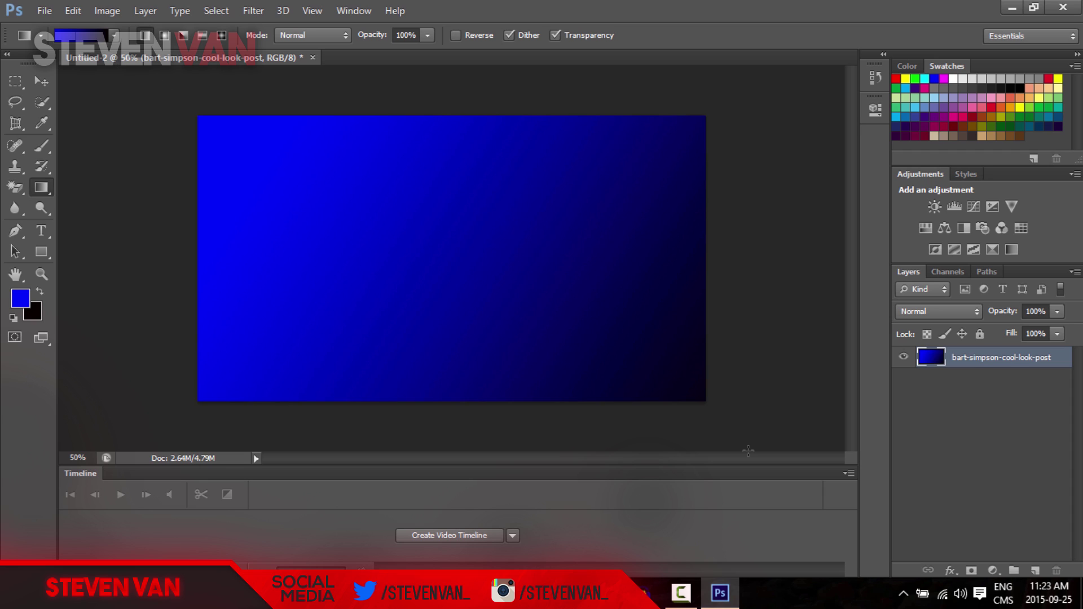
key("ctrl+z")
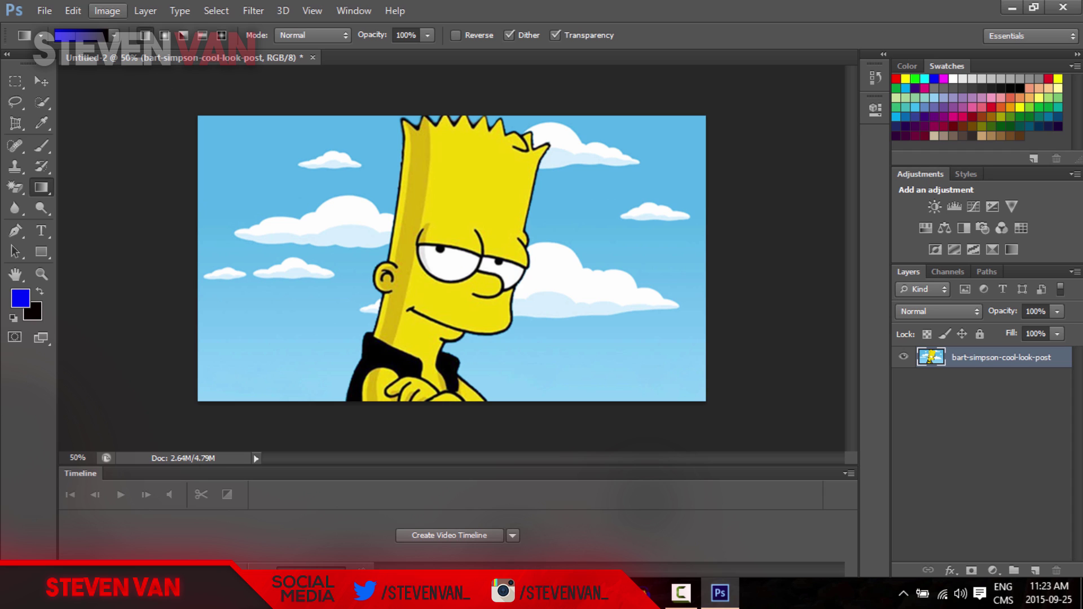
left_click(73, 31)
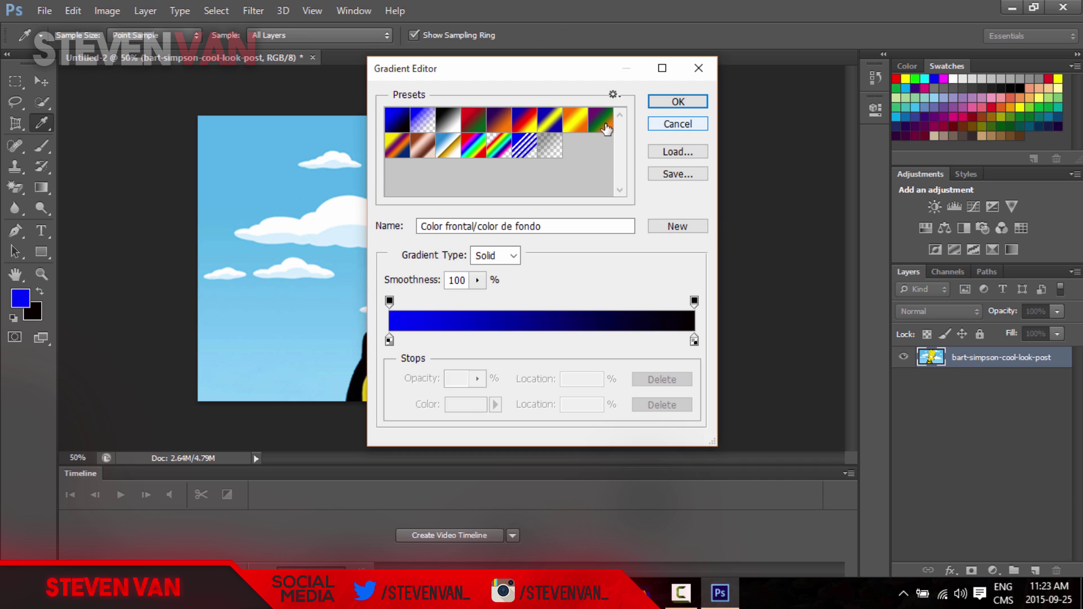
left_click(576, 120)
left_click(660, 104)
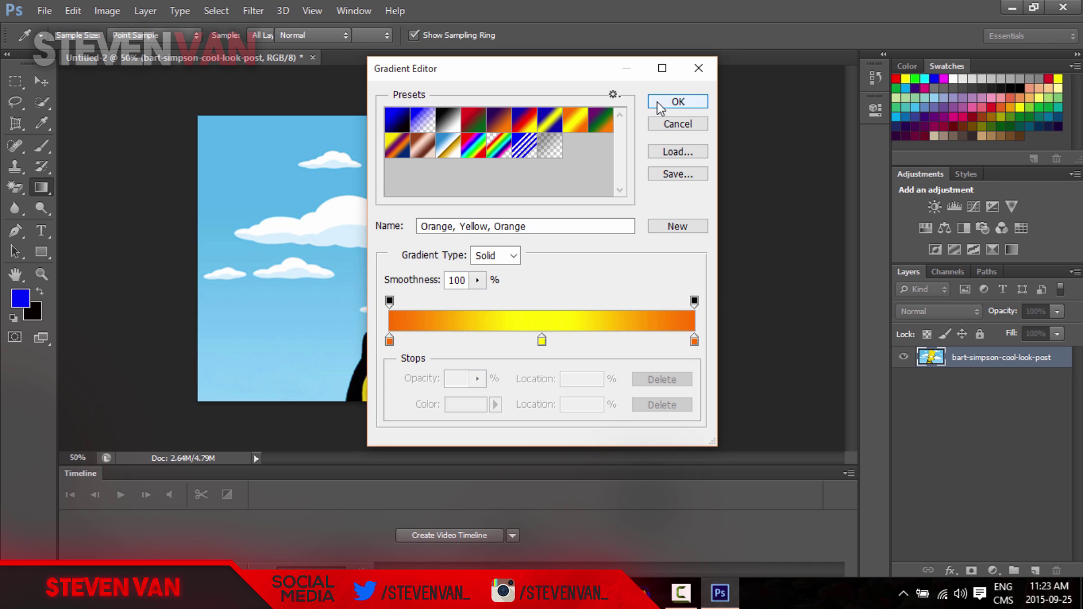
left_click_drag(216, 339, 295, 342)
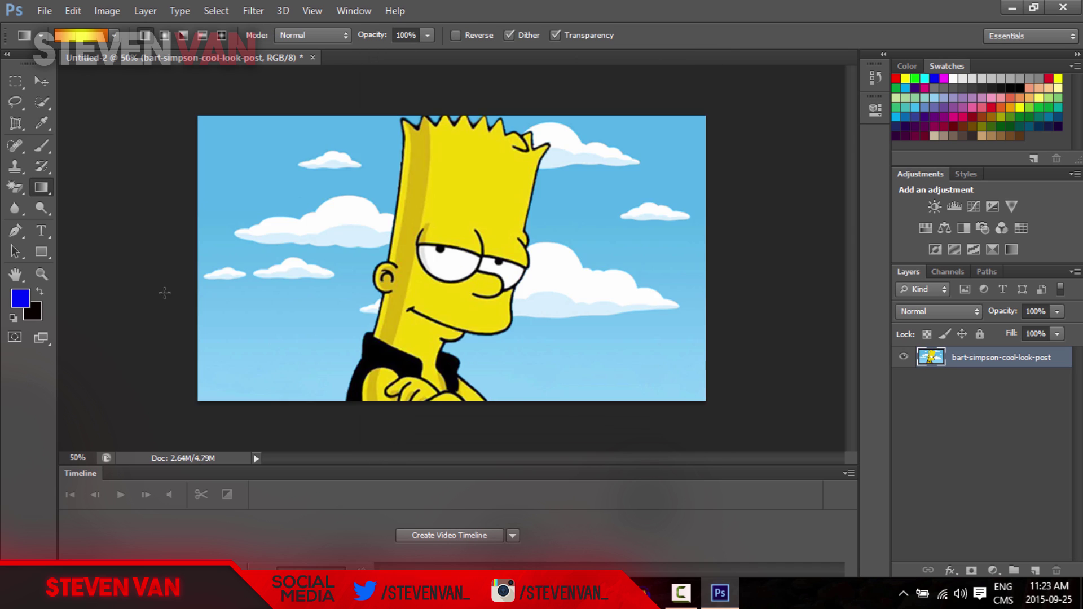
- Choose the Horizontal Type tool, keeping Sharp anti-aliasing for Constantia Bold 14 pt
left_click(46, 78)
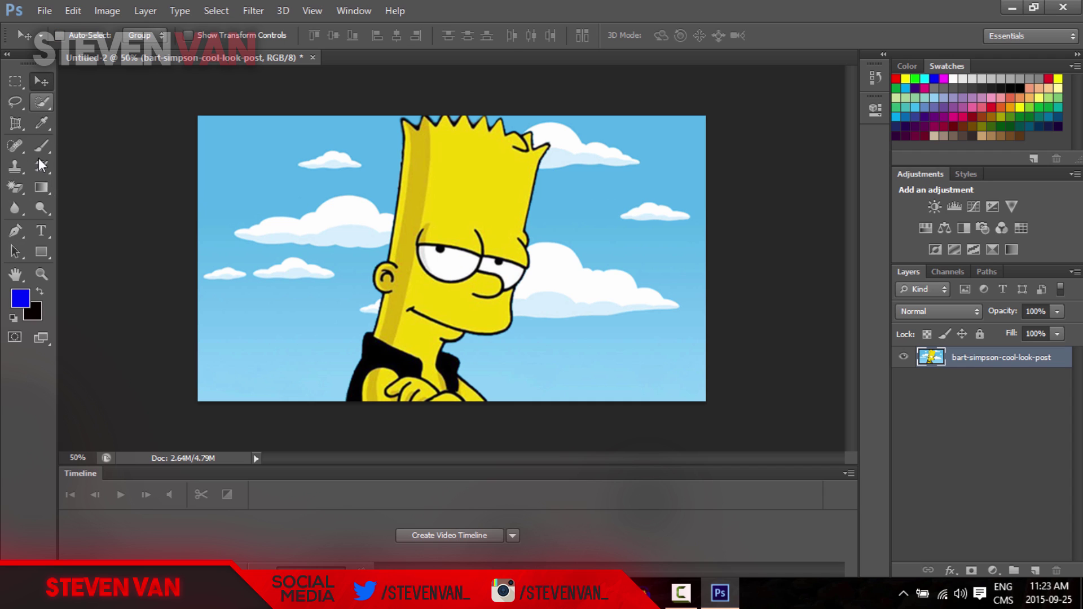
left_click(14, 208)
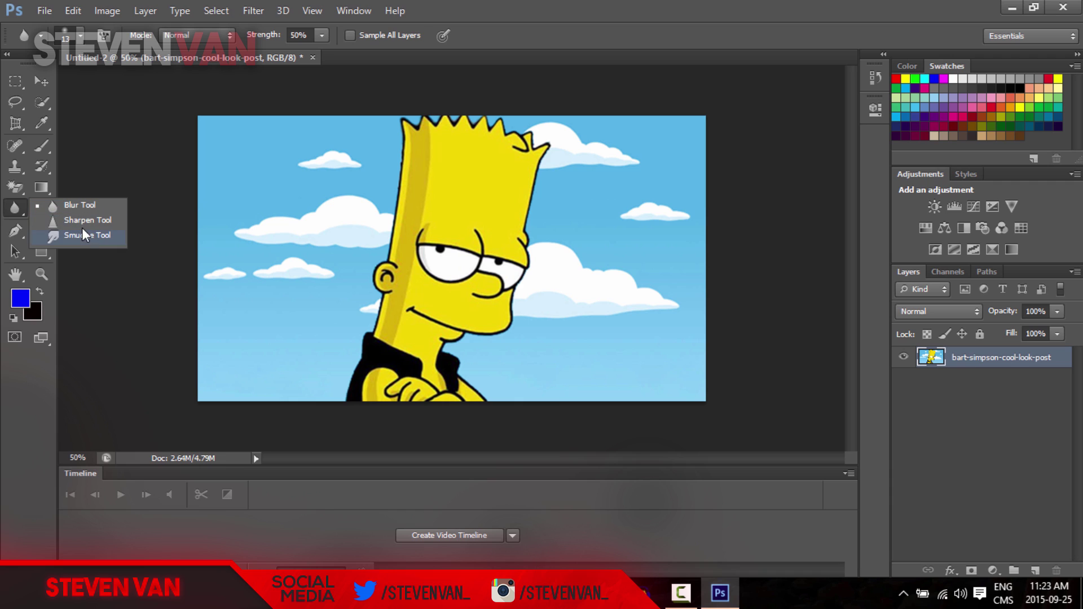
left_click(38, 209)
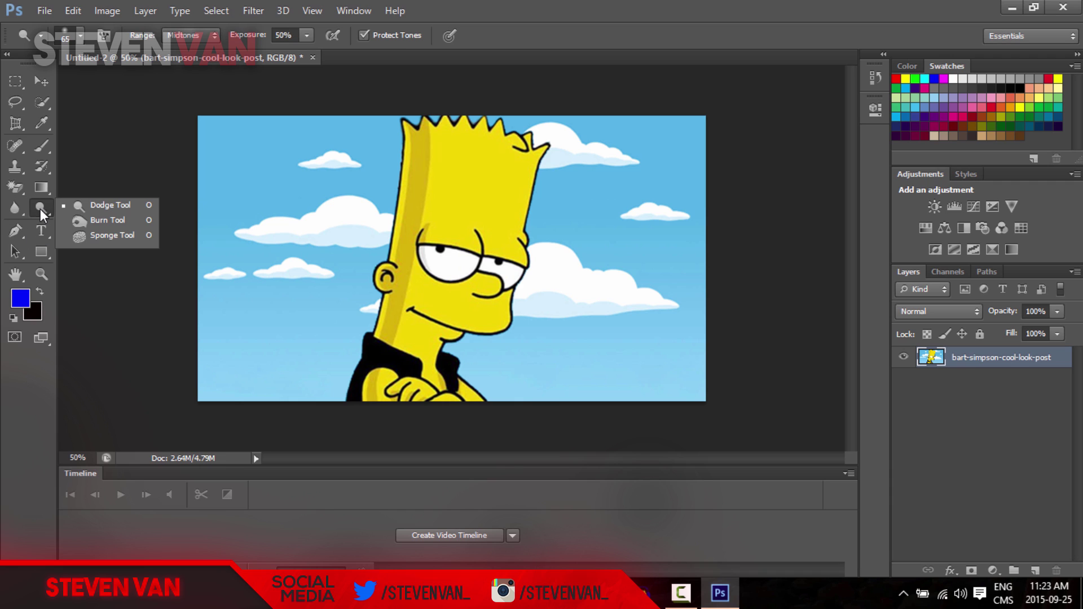
left_click(40, 230)
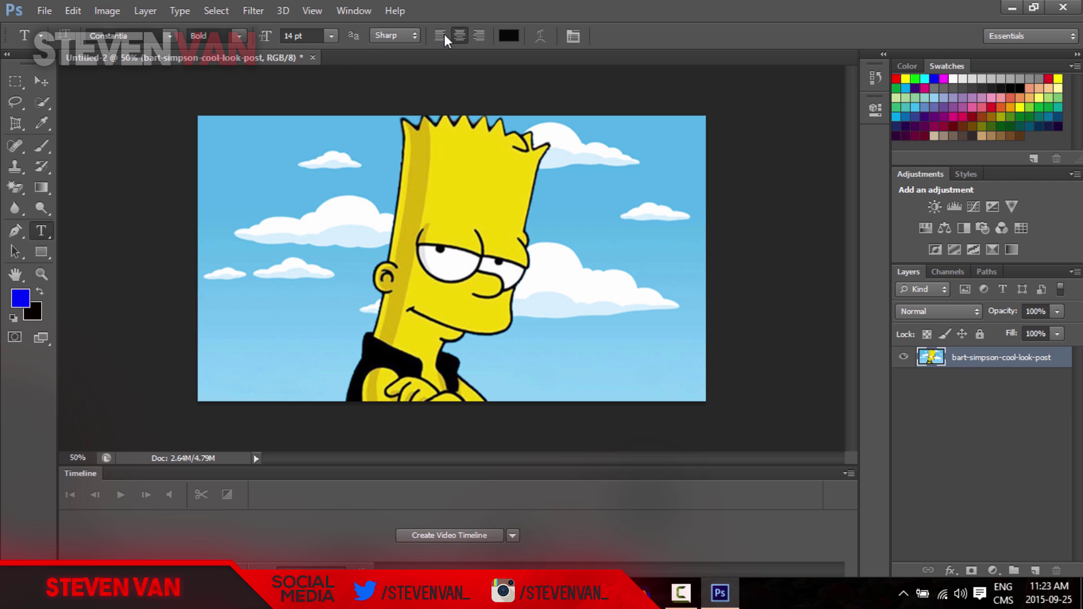
left_click(416, 34)
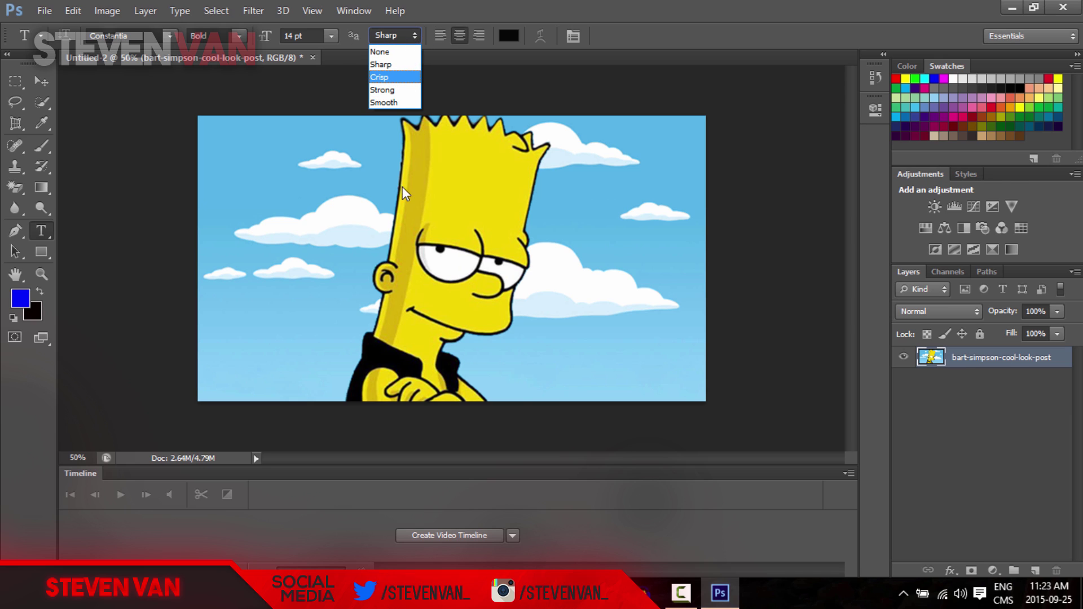
left_click(383, 33)
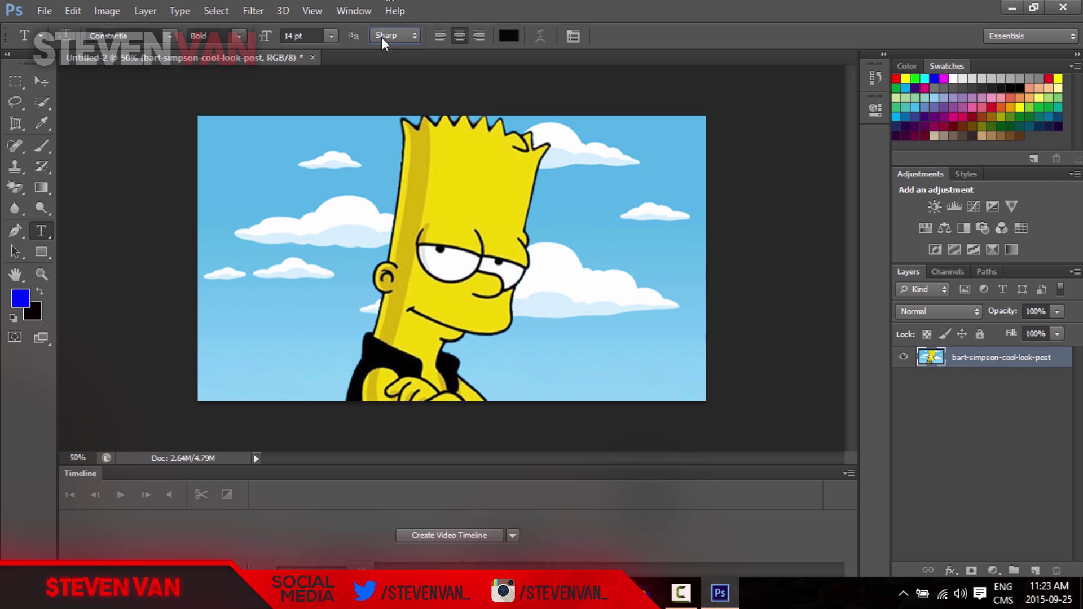
- Type STEVEN left of Bart's face and set its size to 200 pt
left_click(313, 288)
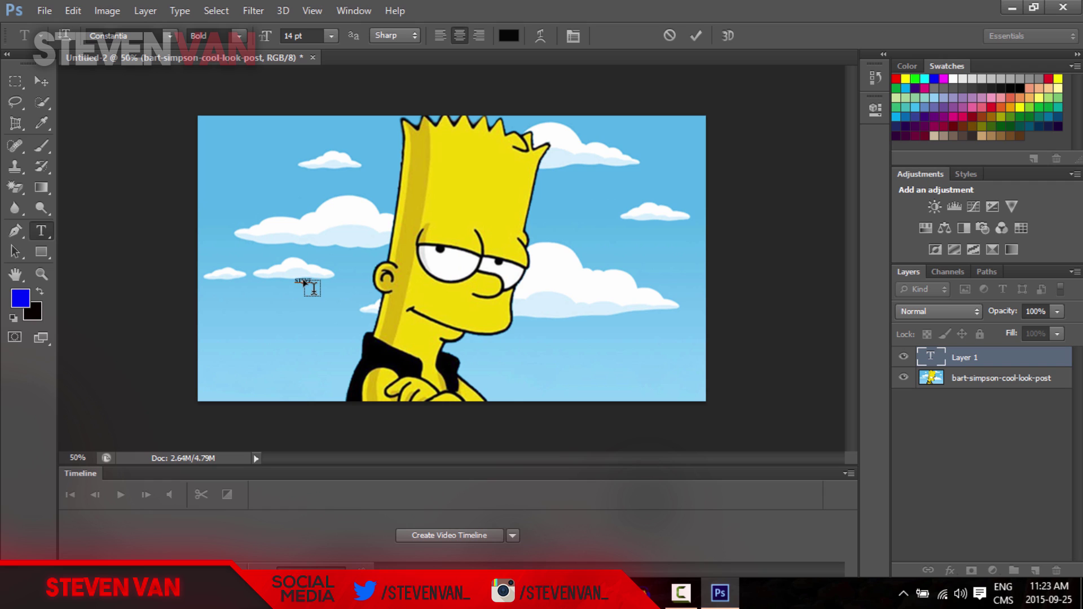
double_click(303, 281)
left_click(286, 37)
type("1")
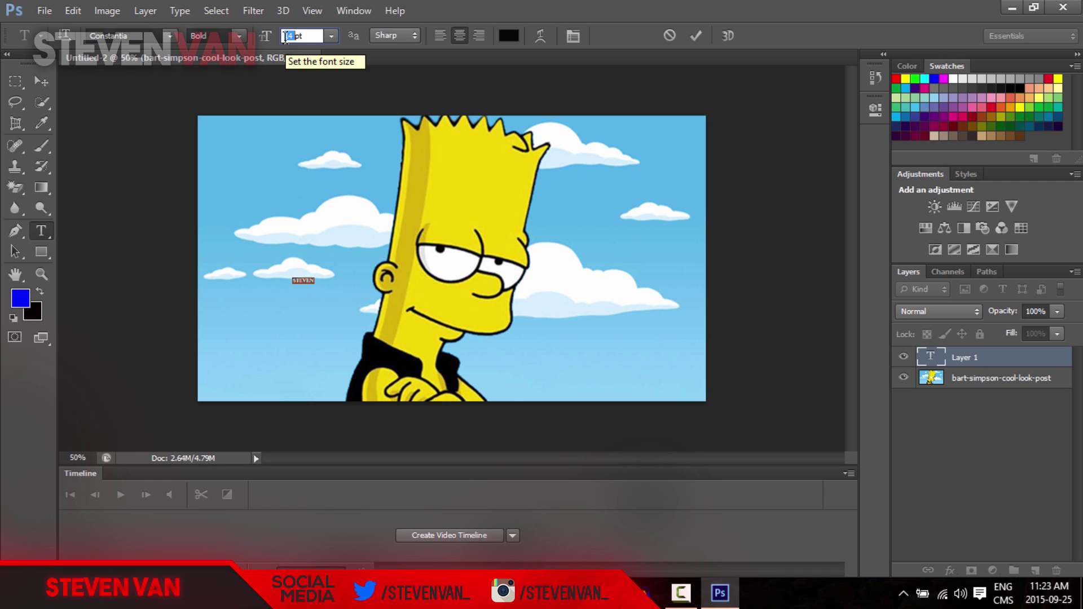
type("200")
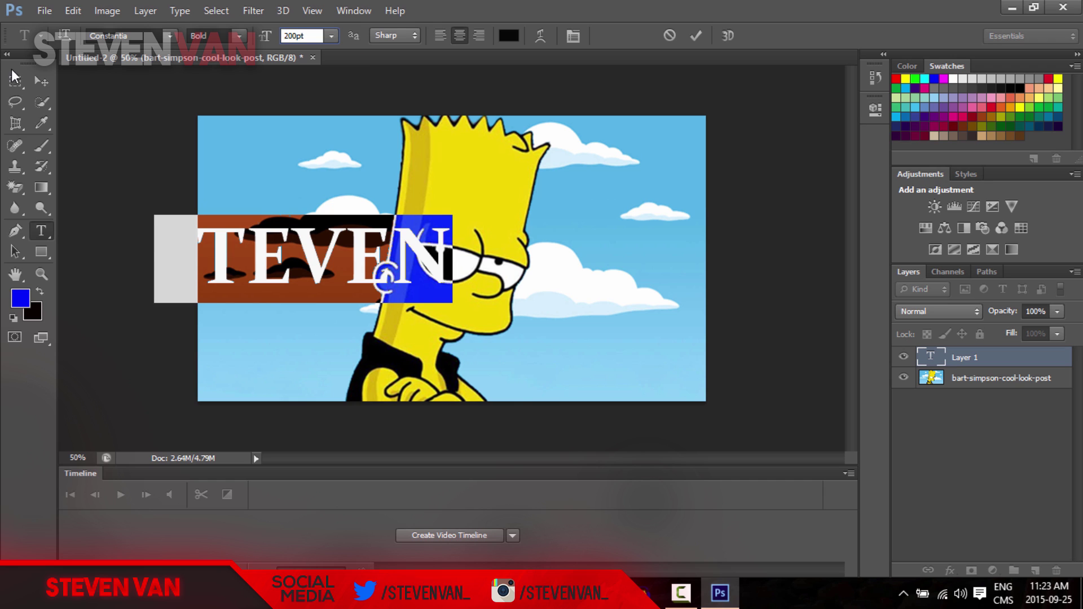
- Commit STEVEN, move it across Bart's face, and reselect the whole word
left_click(50, 73)
left_click_drag(239, 133, 305, 189)
left_click(42, 231)
left_click(318, 292)
key("ctrl+a")
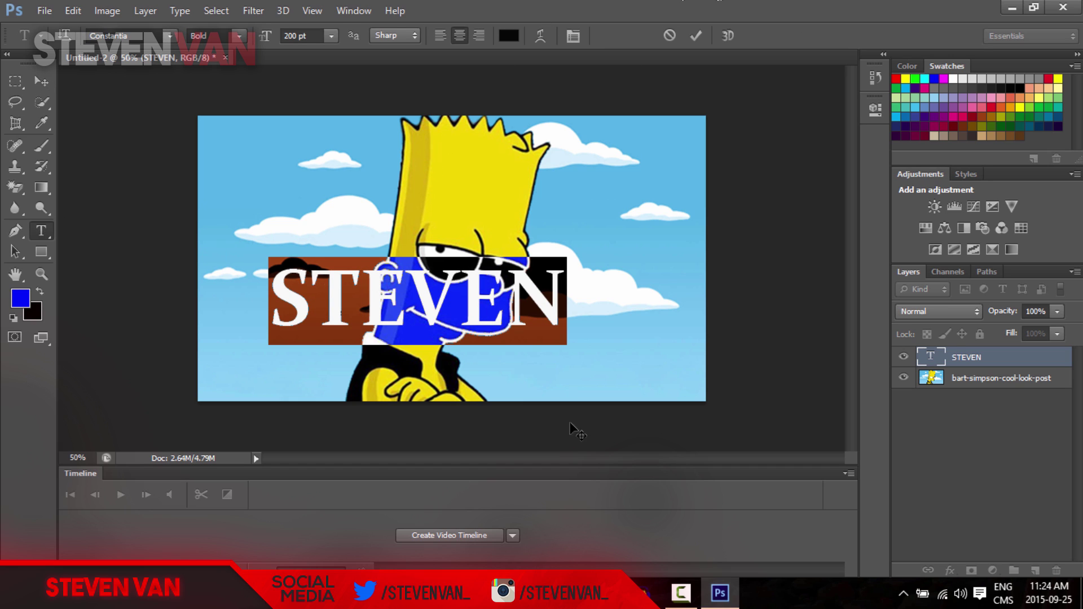
left_click(543, 38)
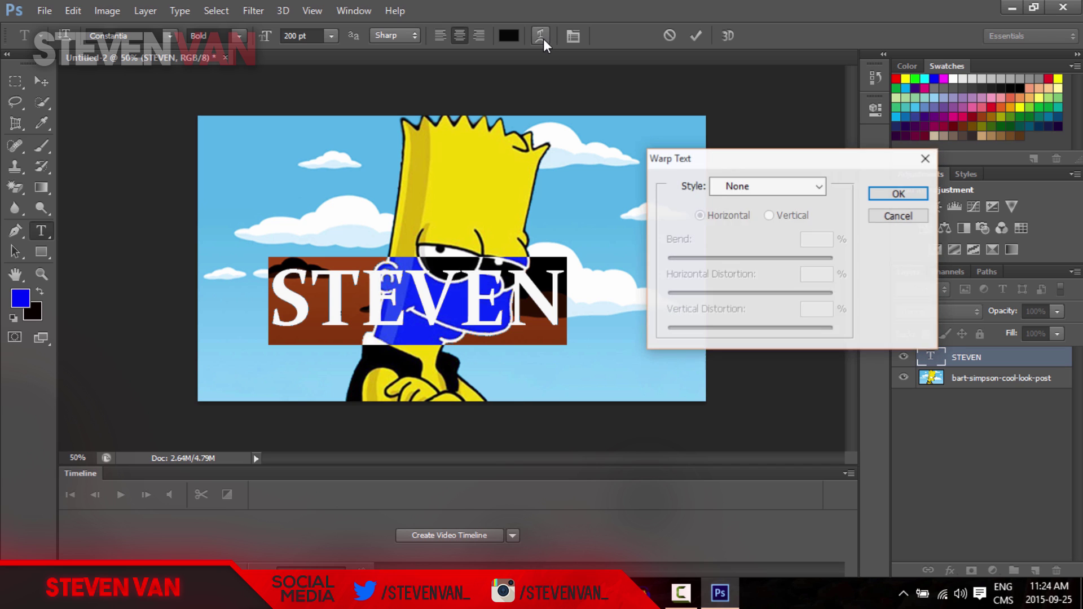
left_click(769, 188)
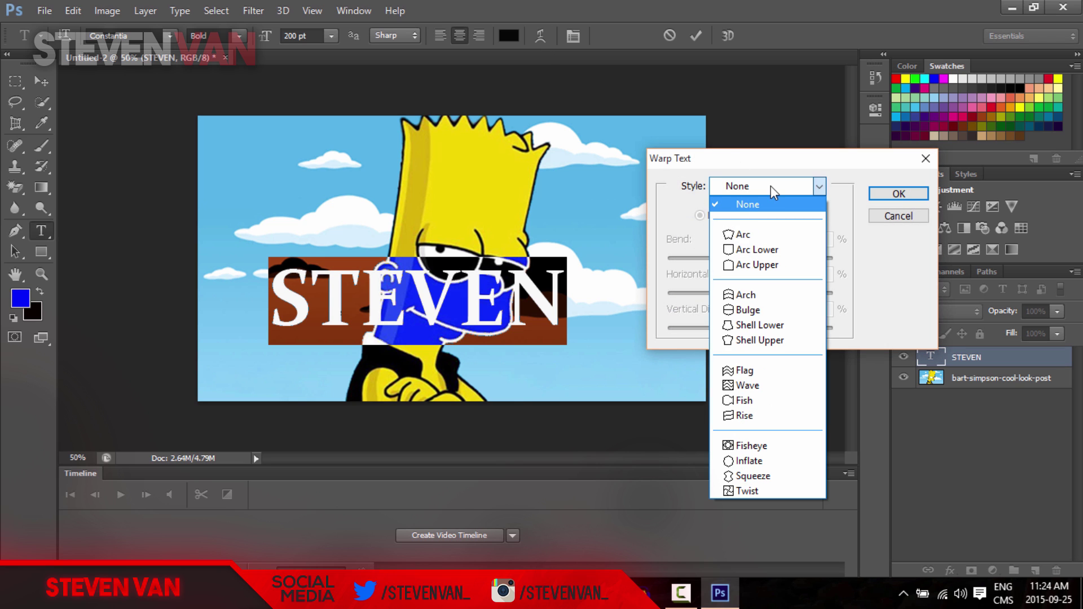
left_click(761, 237)
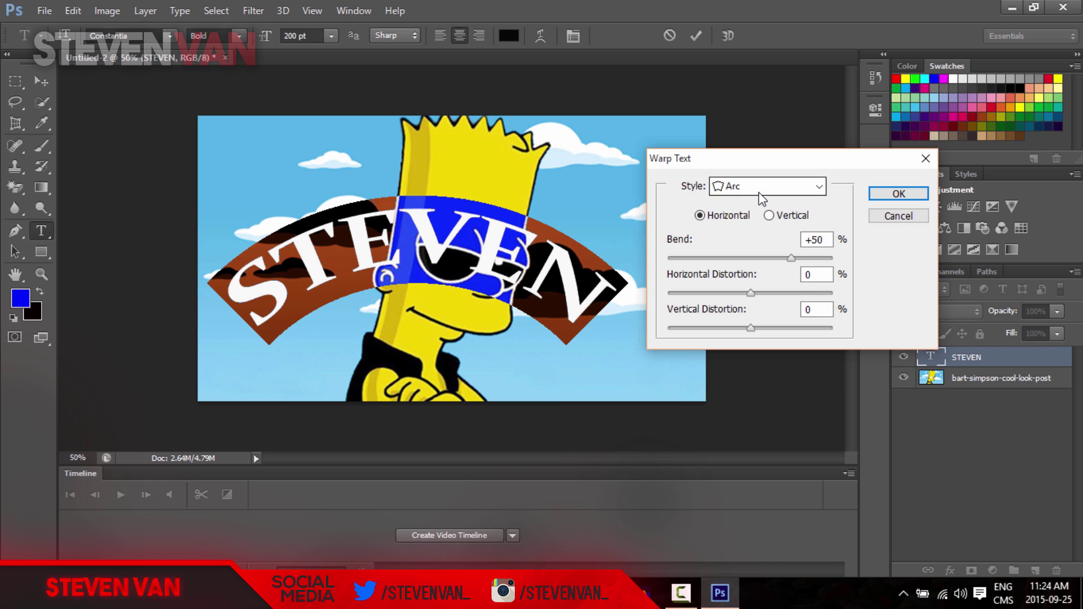
left_click(762, 185)
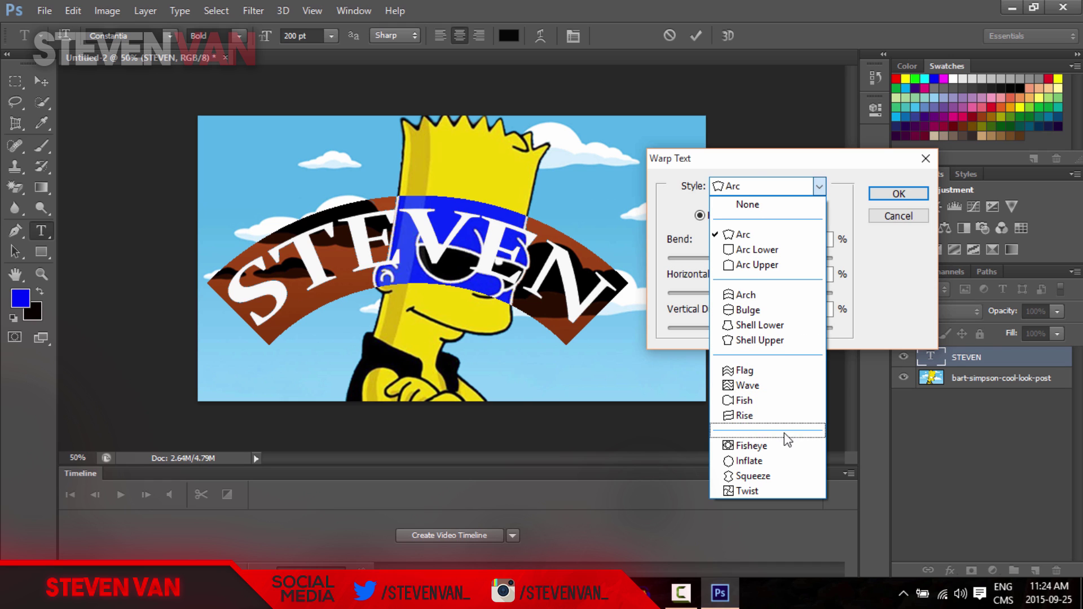
left_click(898, 218)
left_click(898, 218)
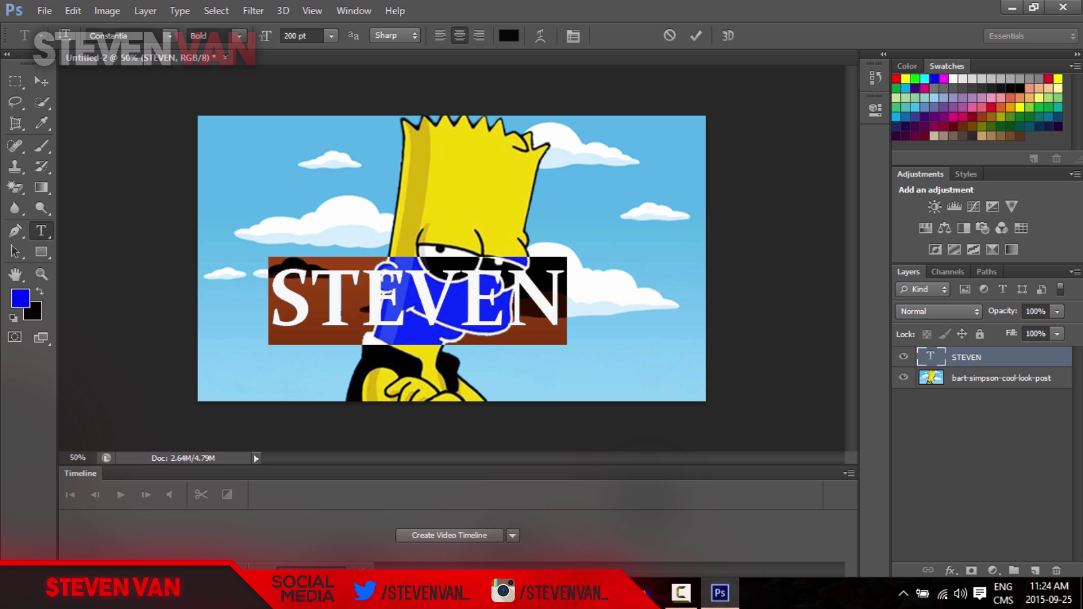
- Draw a rectangle with a sky blue fill and a 30.95 pt black outline
left_click(35, 257)
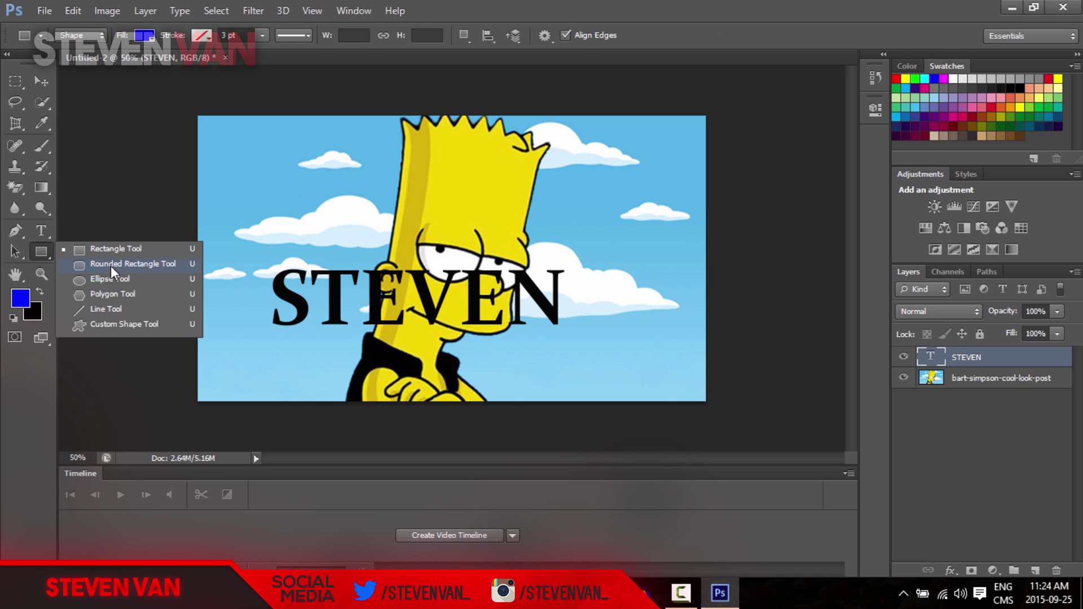
left_click(115, 249)
left_click_drag(286, 161, 726, 337)
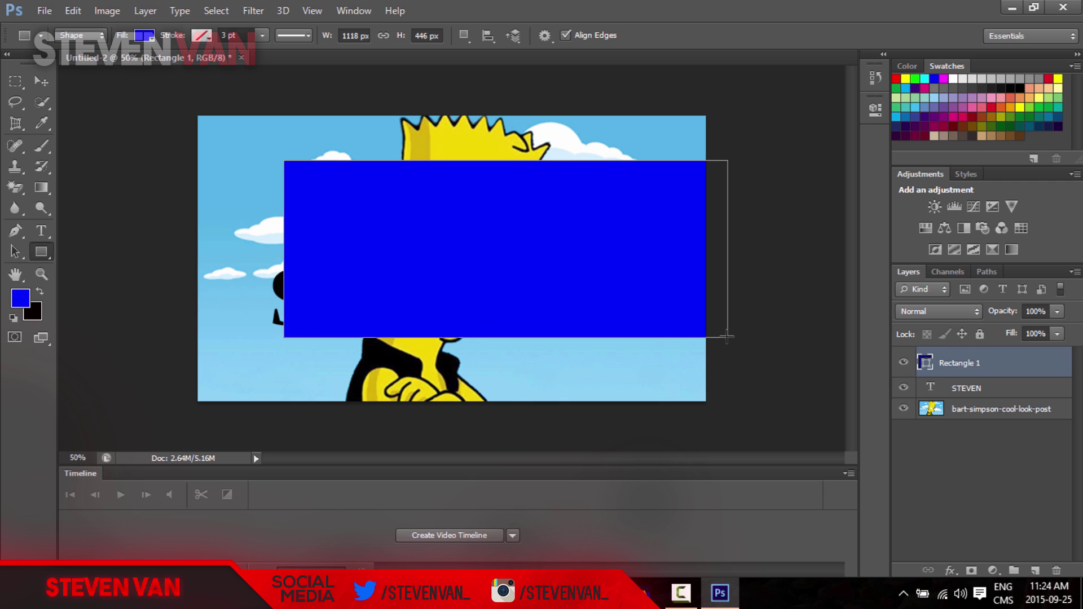
left_click(148, 36)
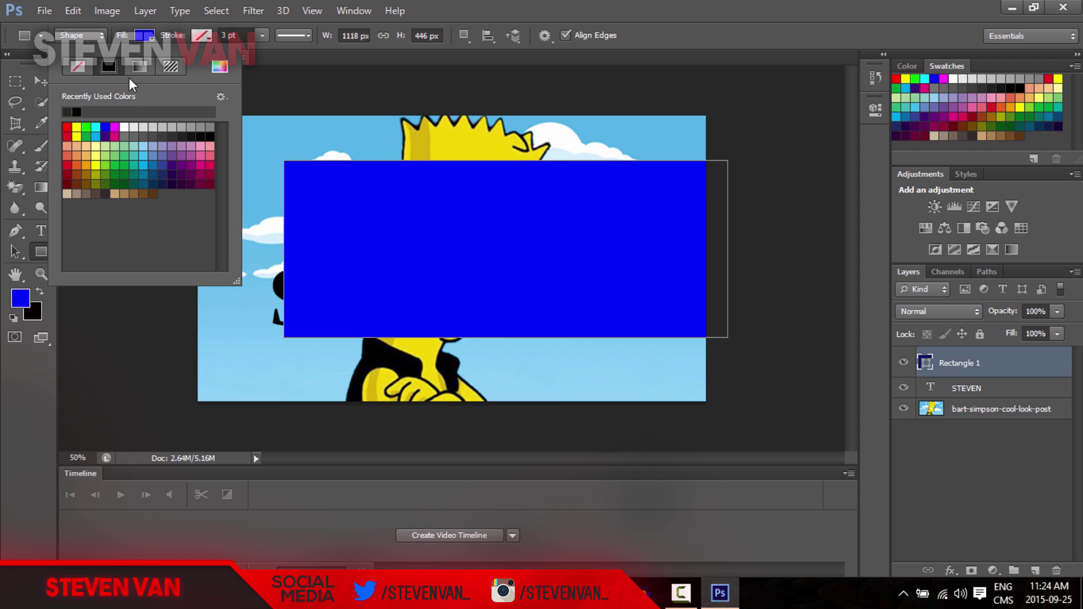
left_click(134, 127)
left_click(143, 146)
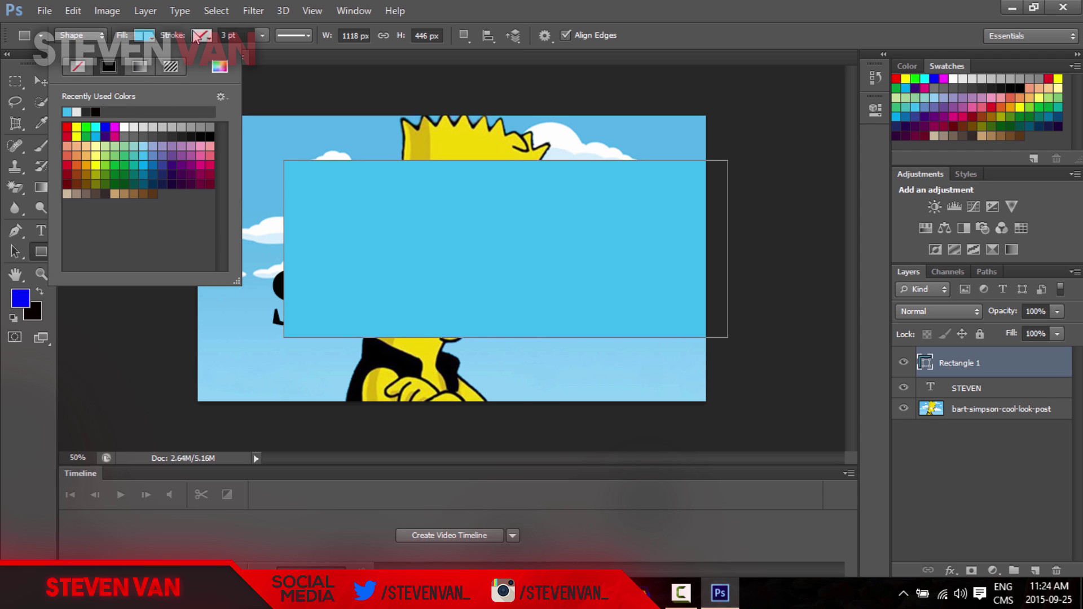
left_click(197, 37)
left_click(197, 35)
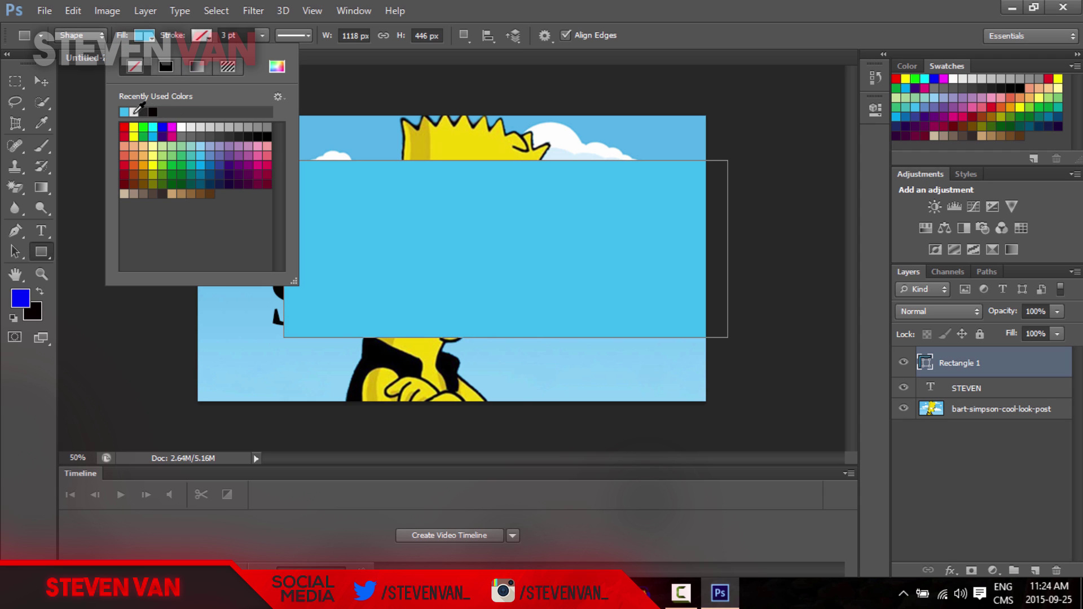
left_click(153, 111)
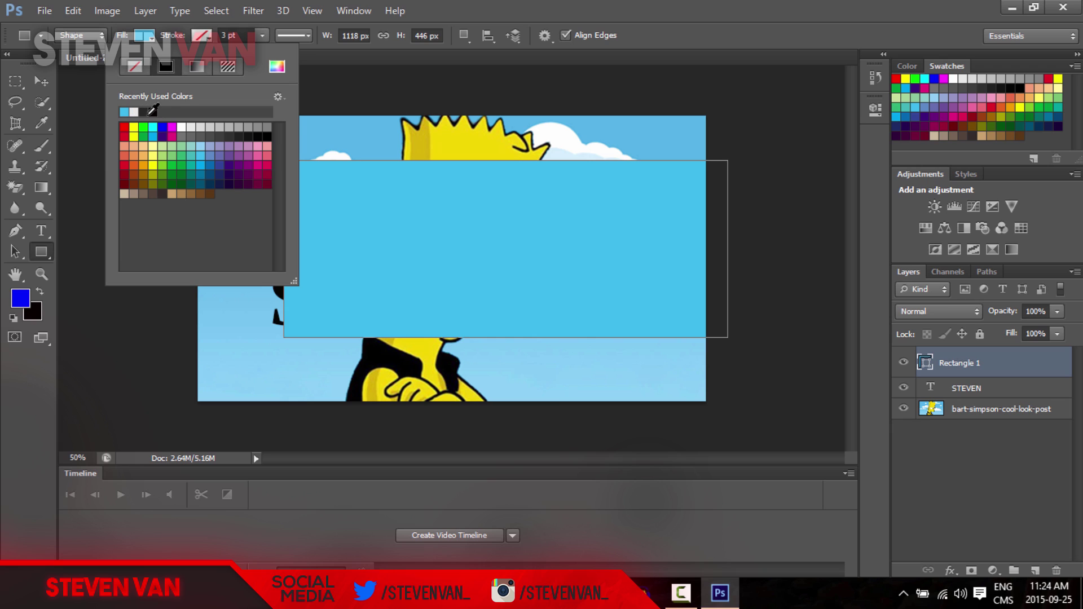
left_click(265, 32)
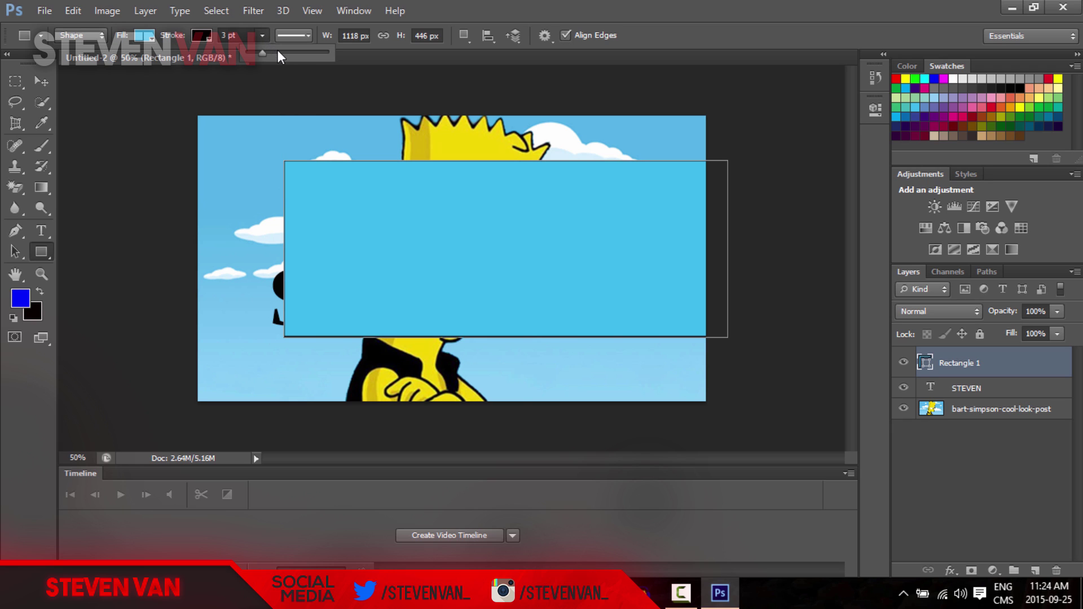
left_click_drag(278, 50, 300, 62)
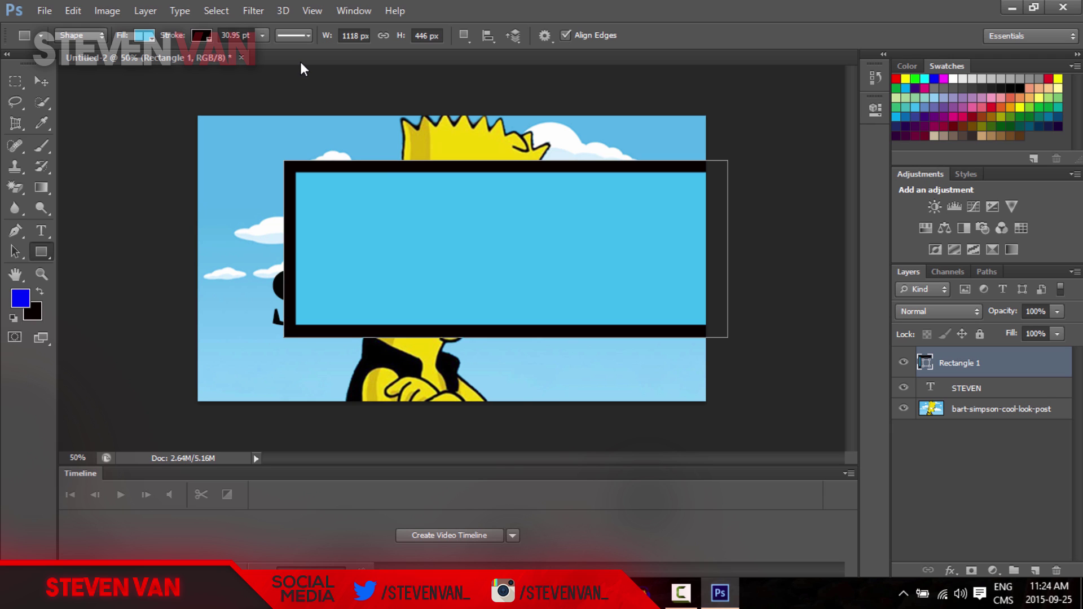
- Step back to remove the rectangle and the STEVEN text
key("ctrl+alt+z")
key("ctrl+alt+z")
key("ctrl+alt+z")
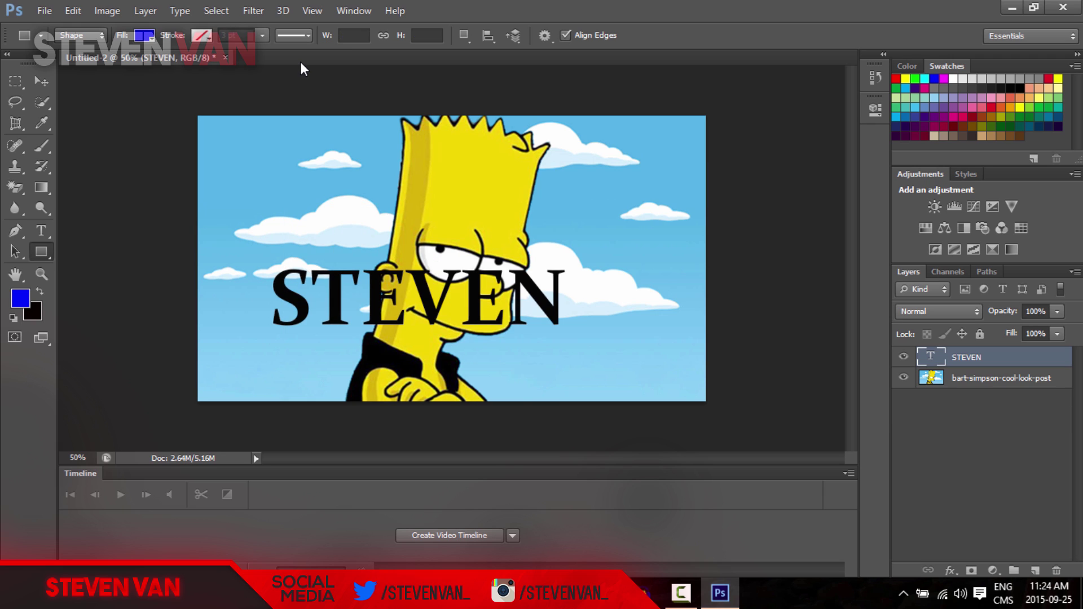
key("ctrl+alt+z")
key("ctrl+alt+z")
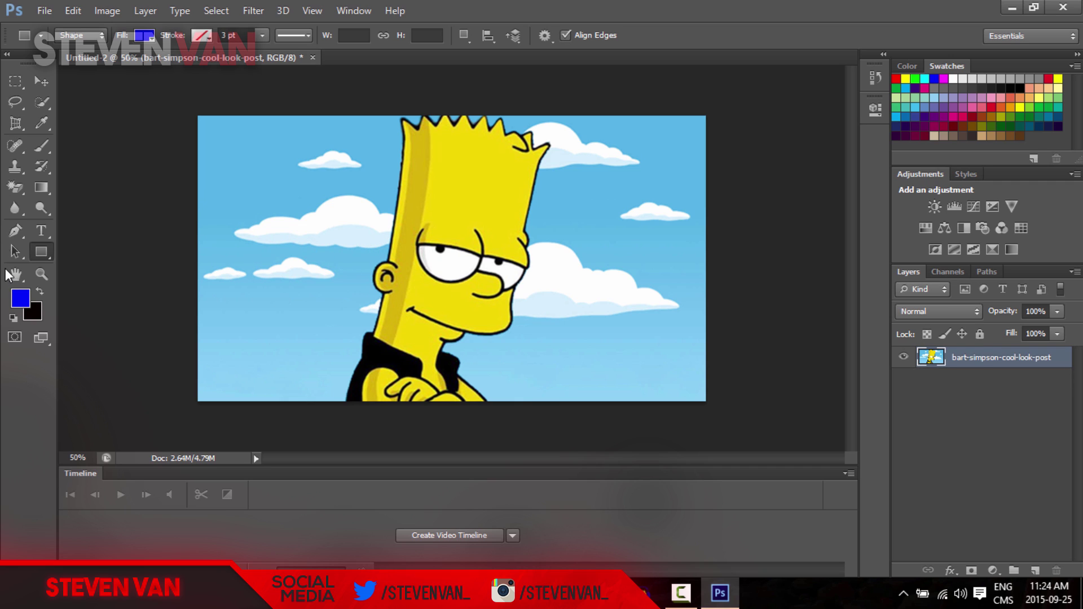
left_click(35, 273)
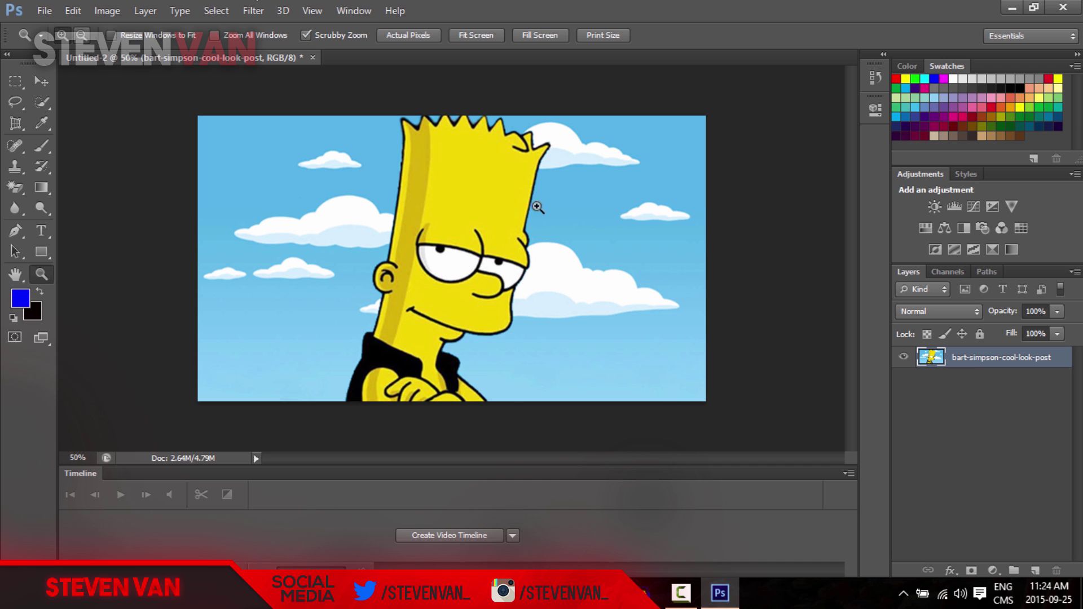
left_click(702, 333)
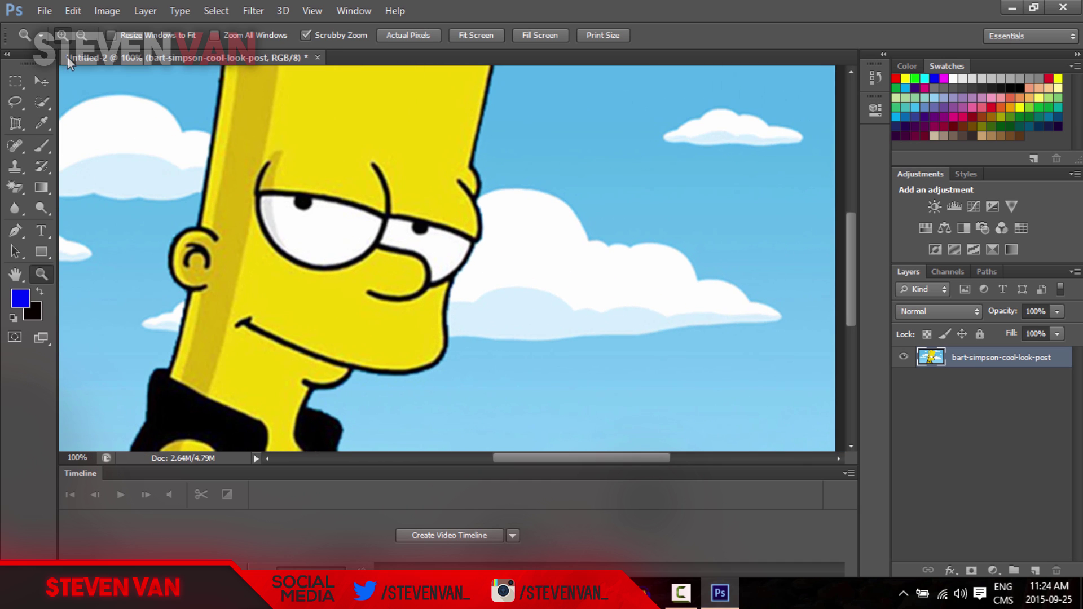
left_click(229, 140, "alt")
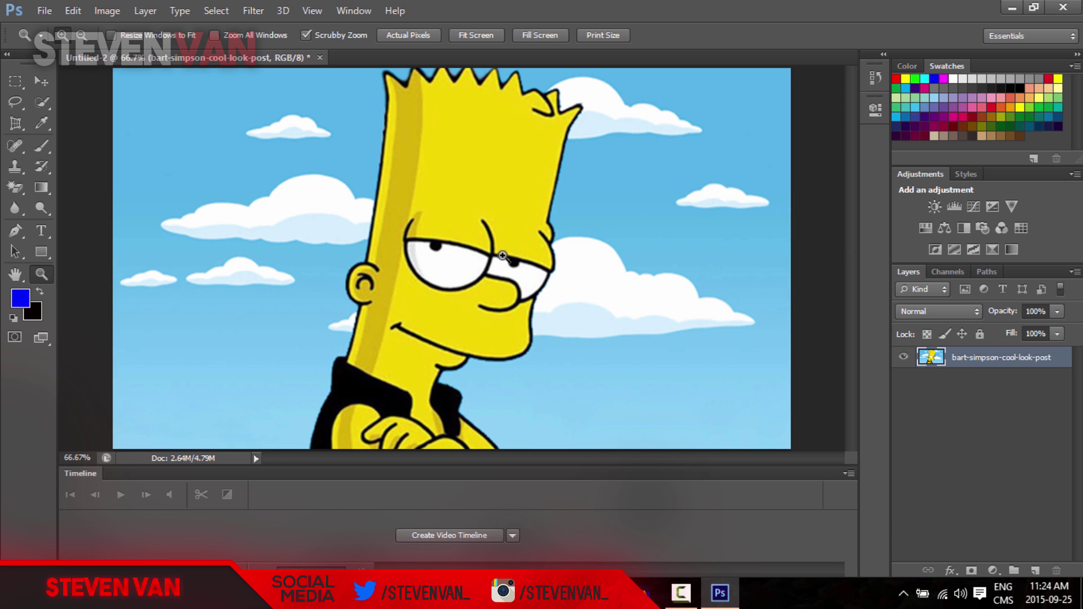
left_click_drag(503, 247, 508, 214)
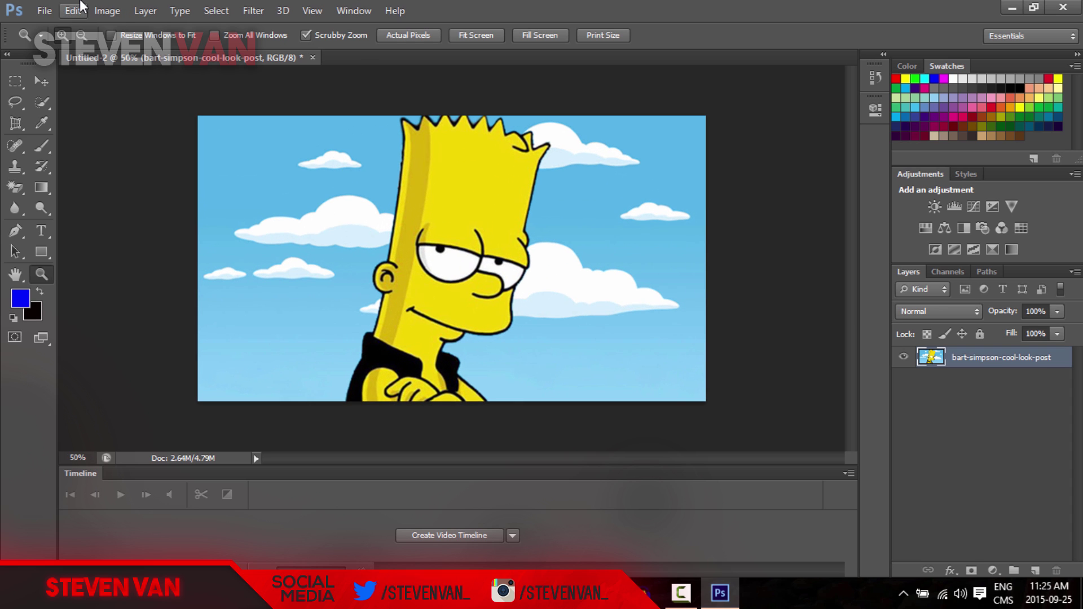
- Add a Brightness/Contrast adjustment layer, trying brightness -56 and 150, then undo the change
left_click(935, 204)
left_click_drag(798, 182, 703, 186)
left_click_drag(776, 208, 853, 224)
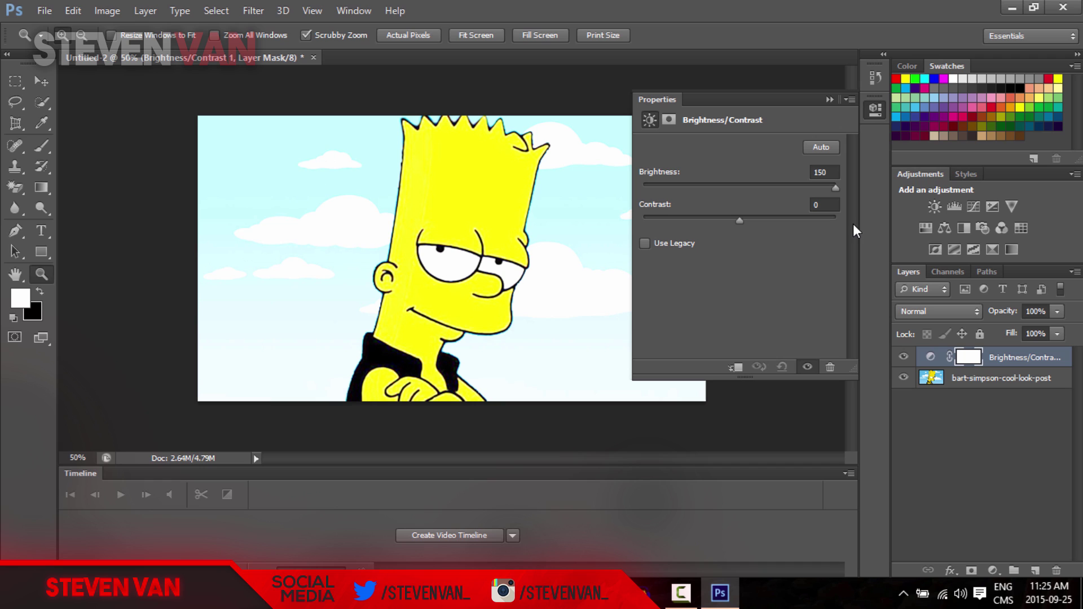
left_click(827, 102)
key("ctrl+z")
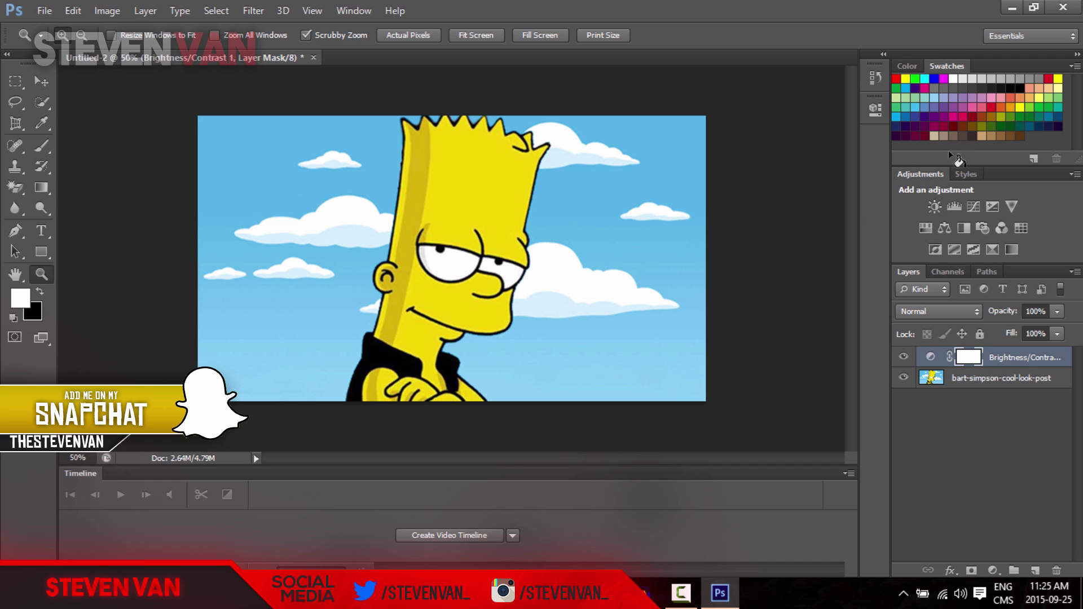
- Test an Exposure adjustment at -3.47, then delete it
left_click(993, 207)
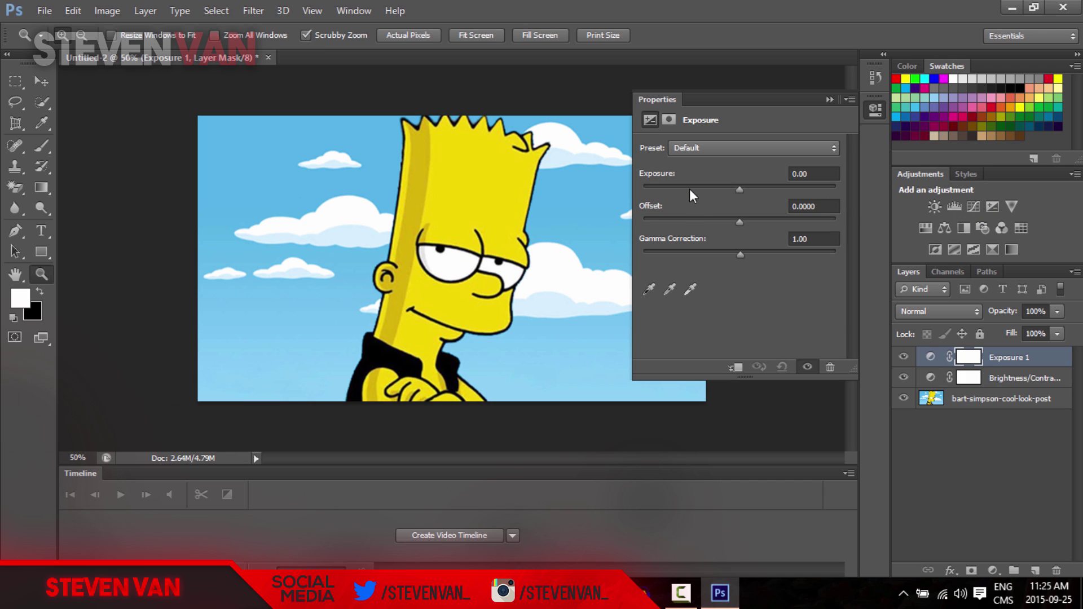
left_click(689, 187)
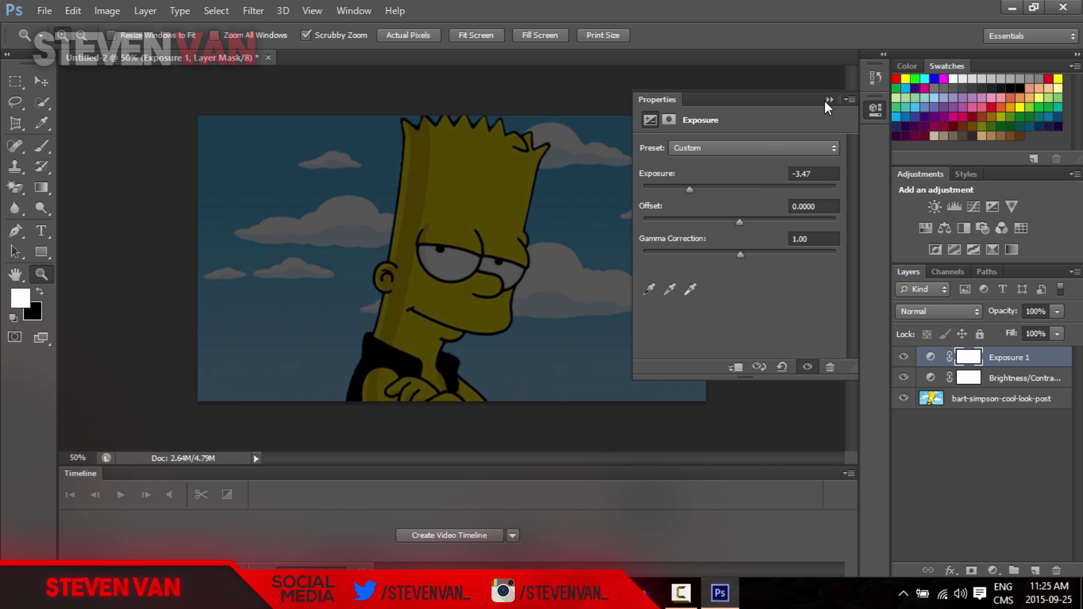
left_click(828, 101)
key("Delete")
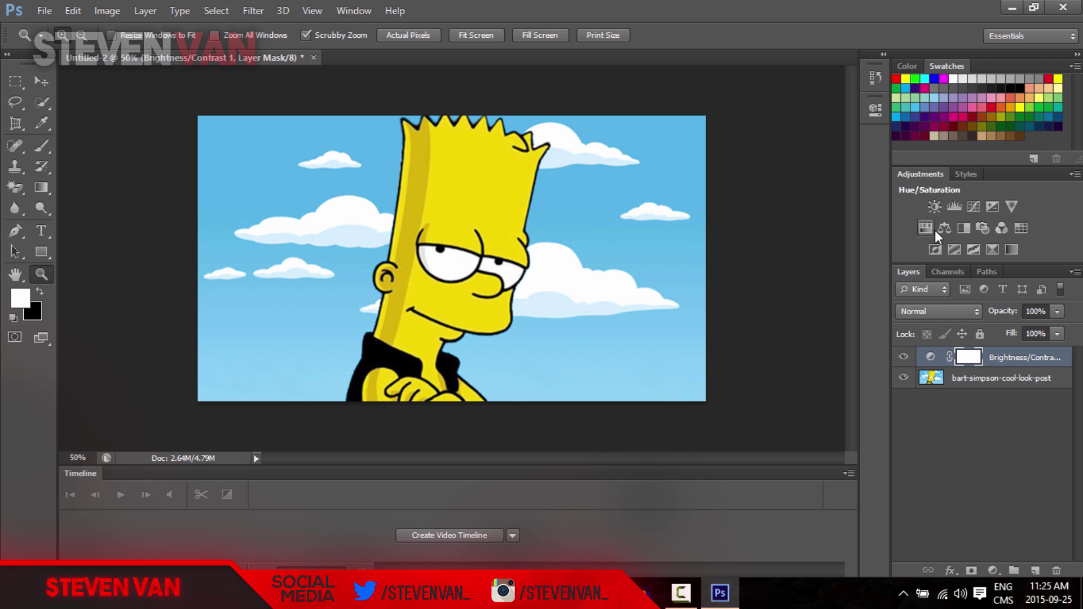
- Try the Maximum Black preset on a Black & White layer, then delete both adjustment layers
left_click(963, 229)
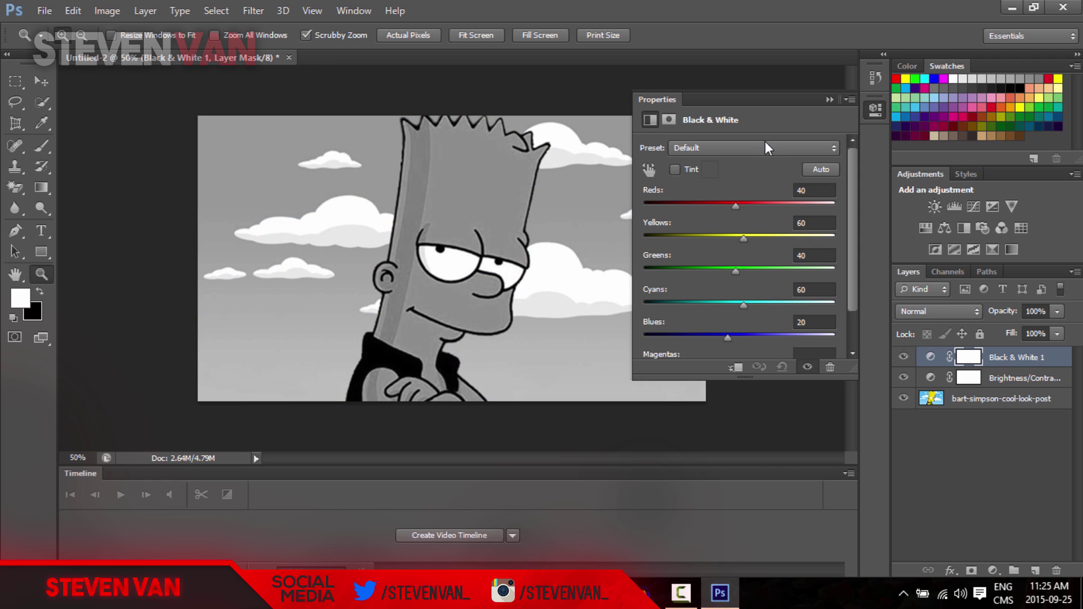
left_click(764, 148)
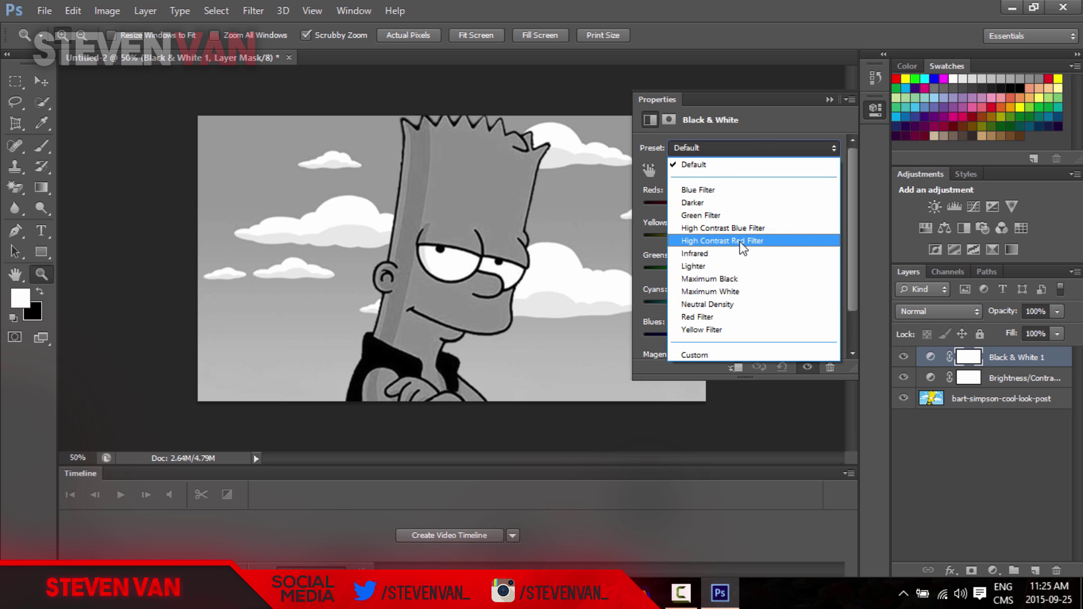
left_click(725, 282)
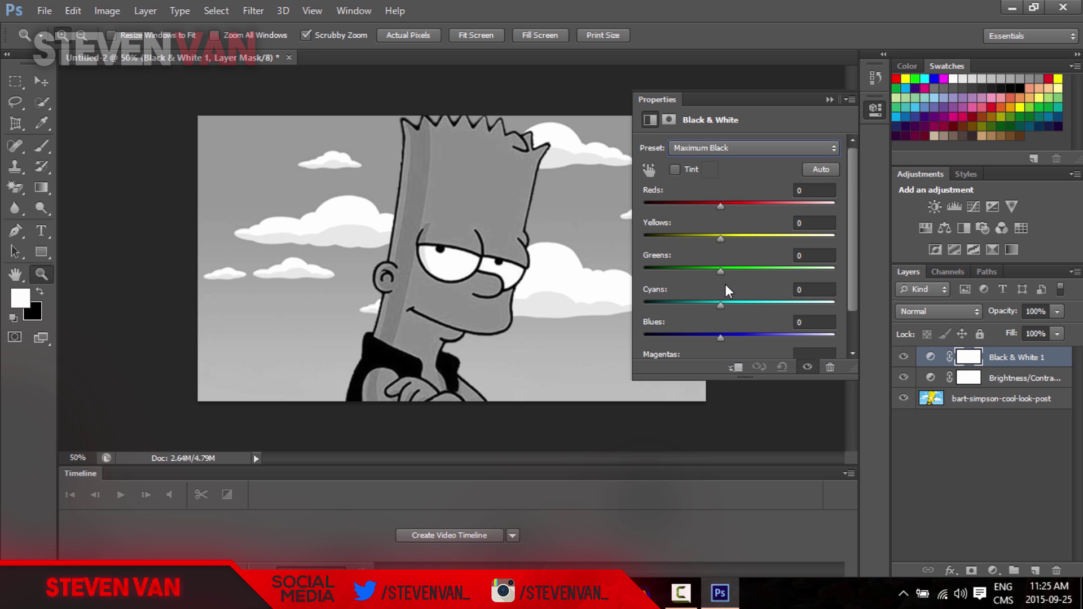
key("ctrl+z")
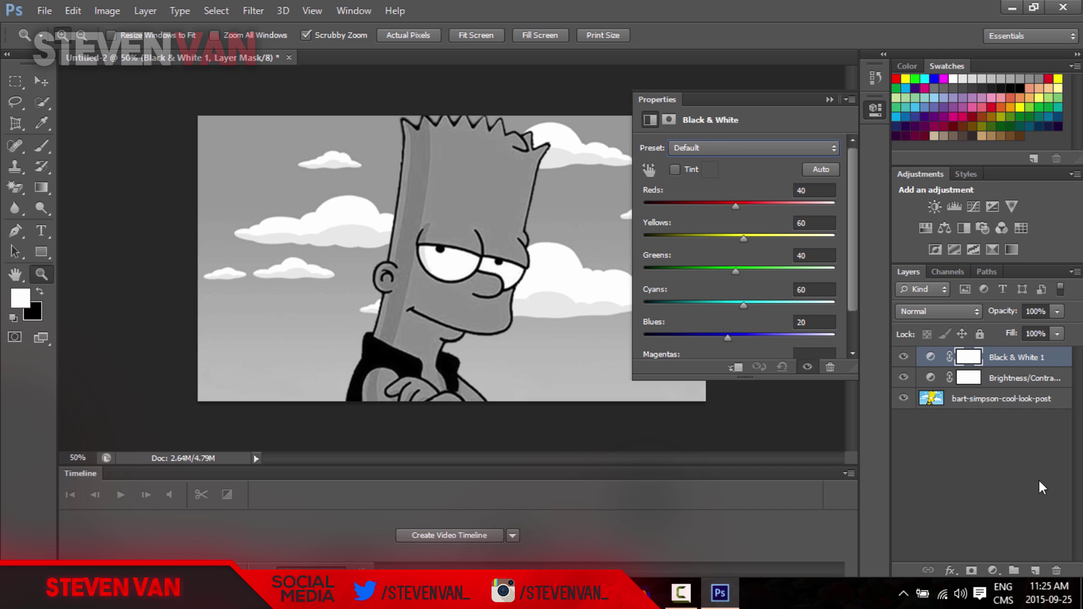
left_click(1045, 360)
key("Delete")
key("Delete")
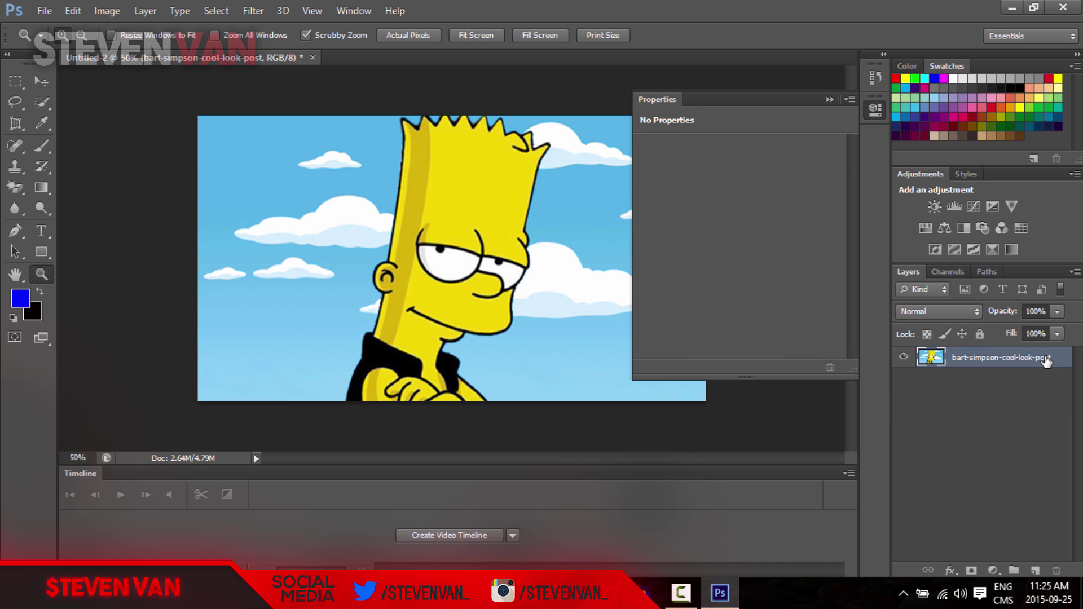
- Add a Hue/Saturation adjustment and raise its saturation to +58, leaving hue at 0
left_click(925, 228)
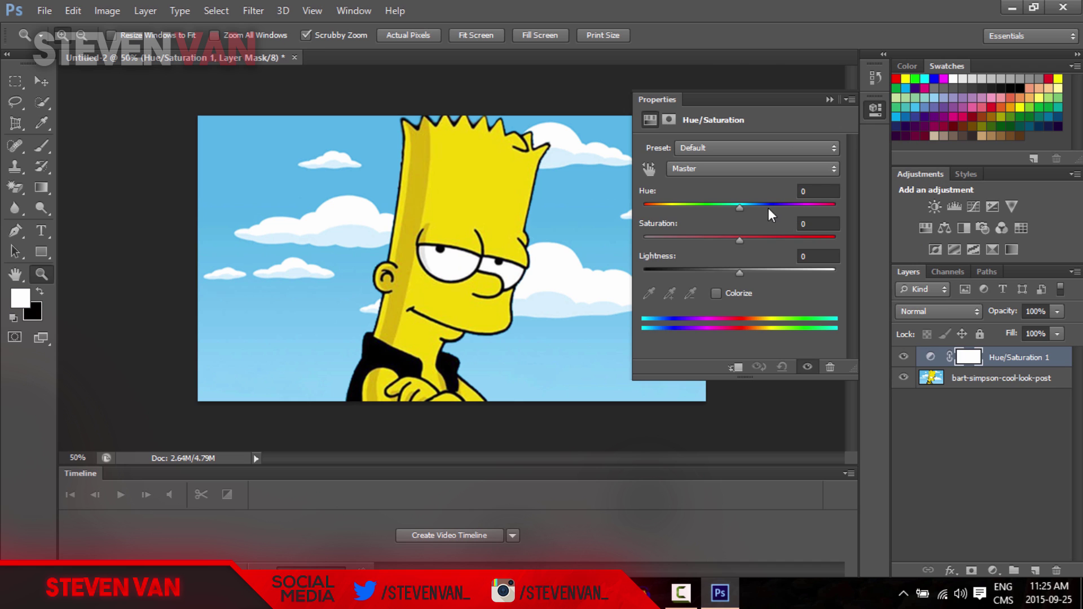
mouse_move(739, 207)
left_mouse_down()
mouse_move(798, 208)
mouse_move(800, 222)
mouse_move(675, 213)
mouse_move(742, 203)
mouse_move(725, 207)
mouse_move(740, 217)
left_mouse_up()
left_click(755, 236)
type("-100")
left_click_drag(644, 240, 796, 240)
- Zoom to 66.7% and look over the Channels and Paths panels, then return to Layers
key("ctrl+plus")
left_click(951, 271)
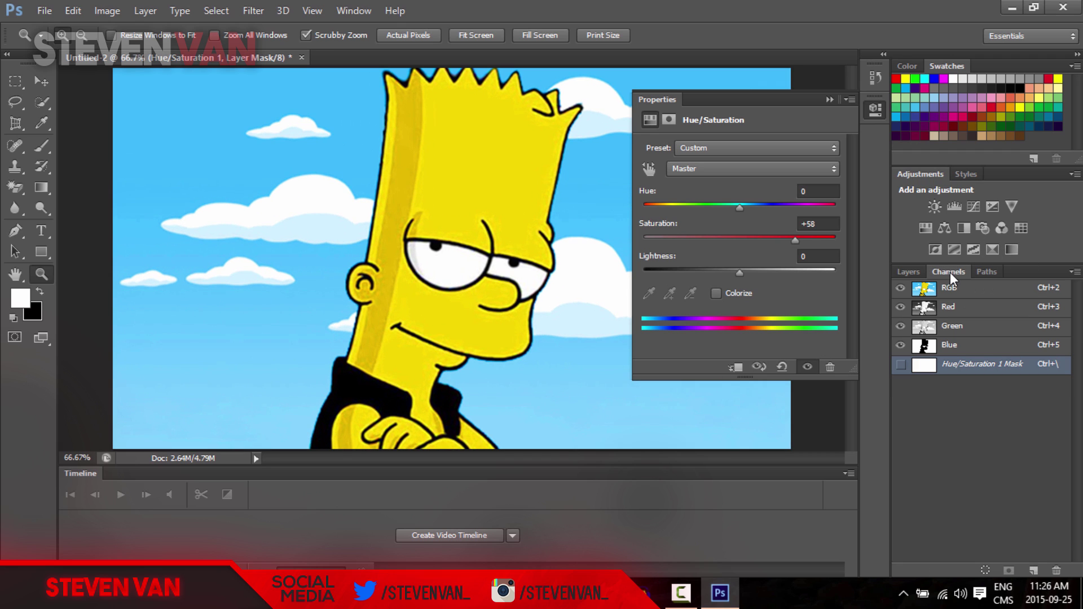
left_click(909, 271)
left_click(945, 272)
left_click(984, 273)
left_click(912, 272)
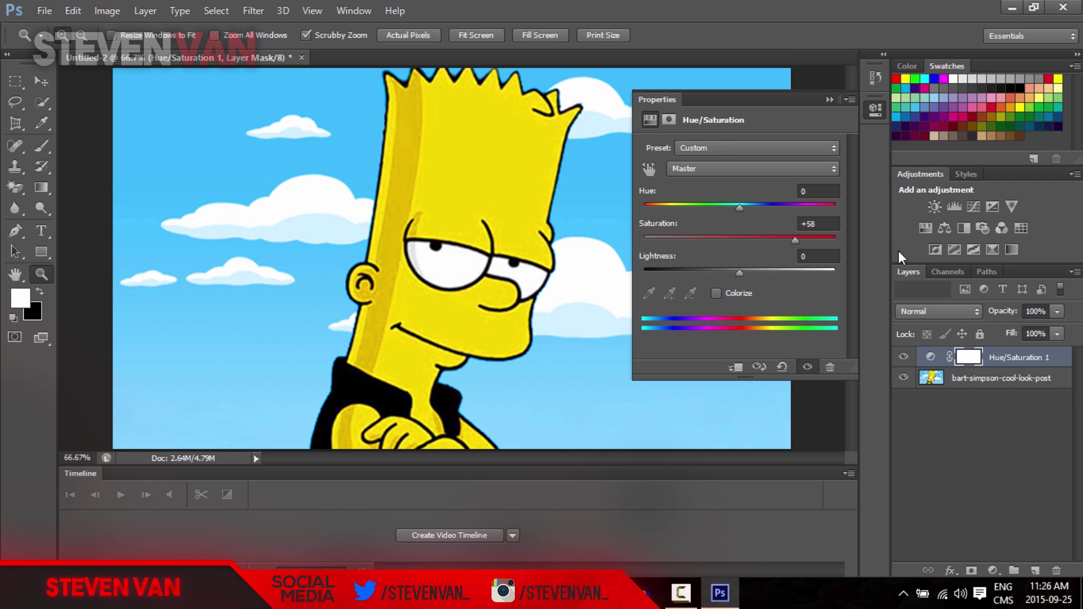
left_click(40, 83)
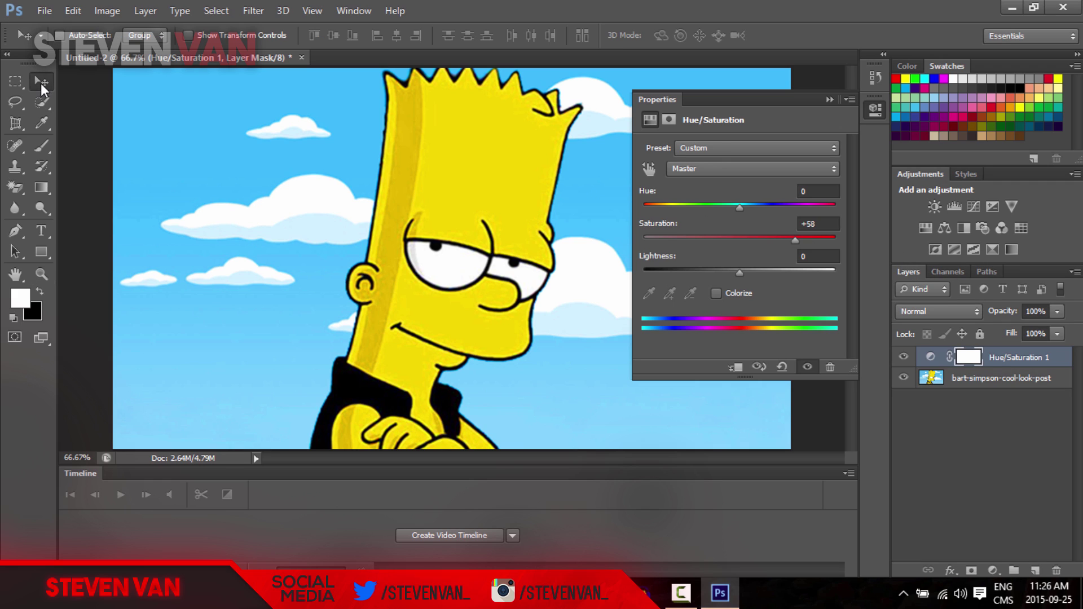
- Merge the bart-simpson-cool-look-post picture layer with Hue/Saturation 1
left_click(1031, 435)
left_click(829, 100)
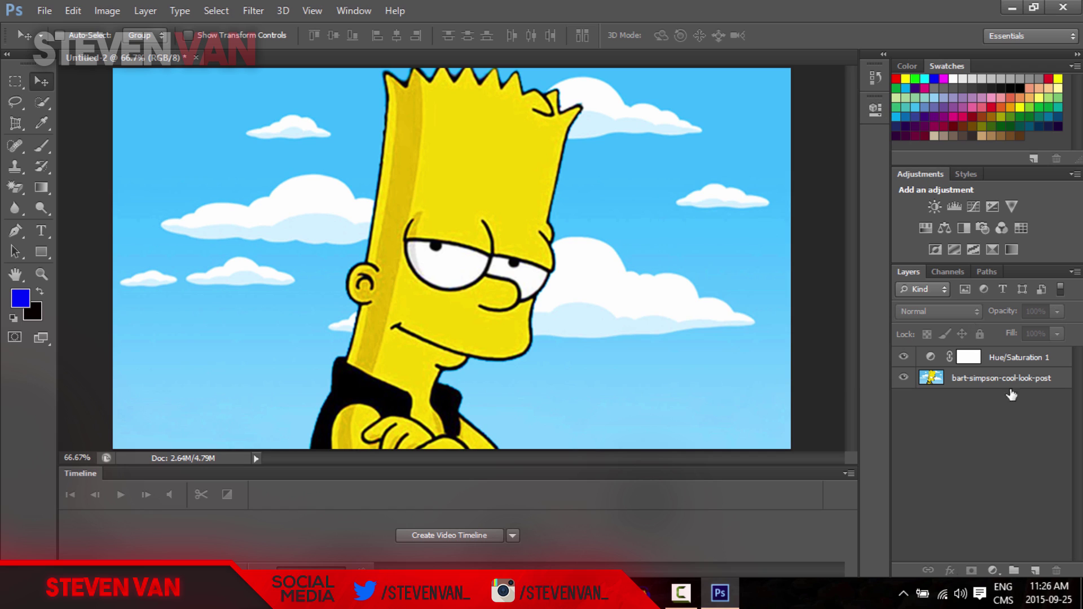
left_click(1025, 379)
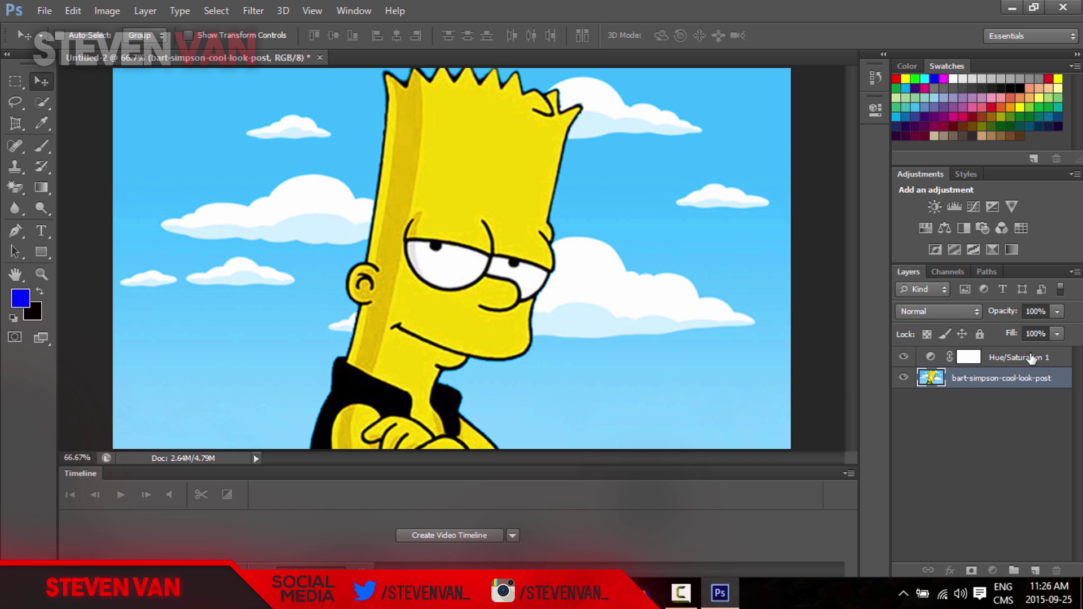
left_click(1030, 360, "shift")
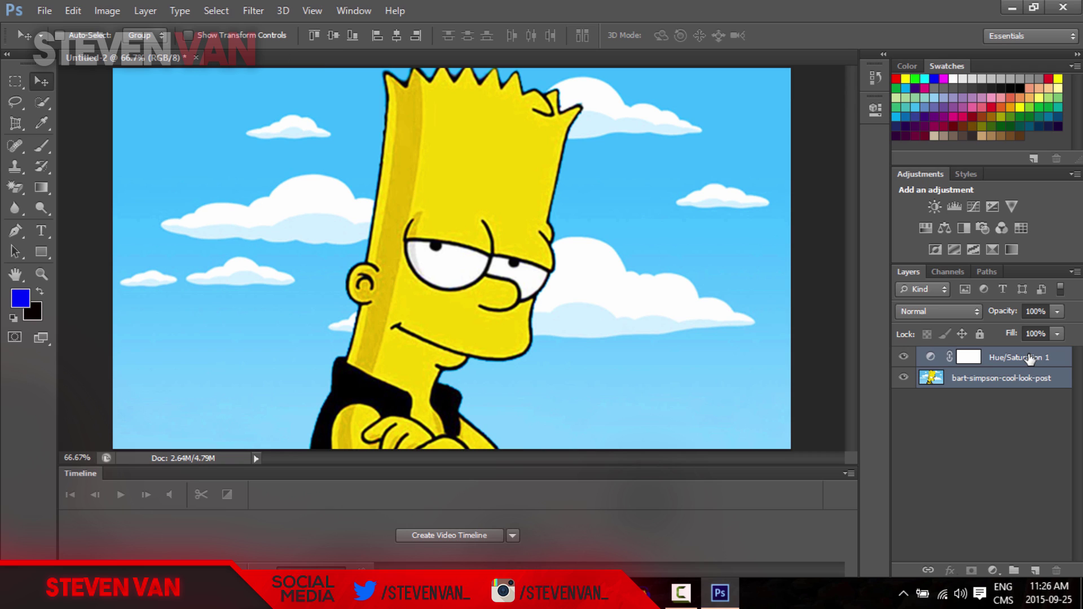
key("ctrl+e")
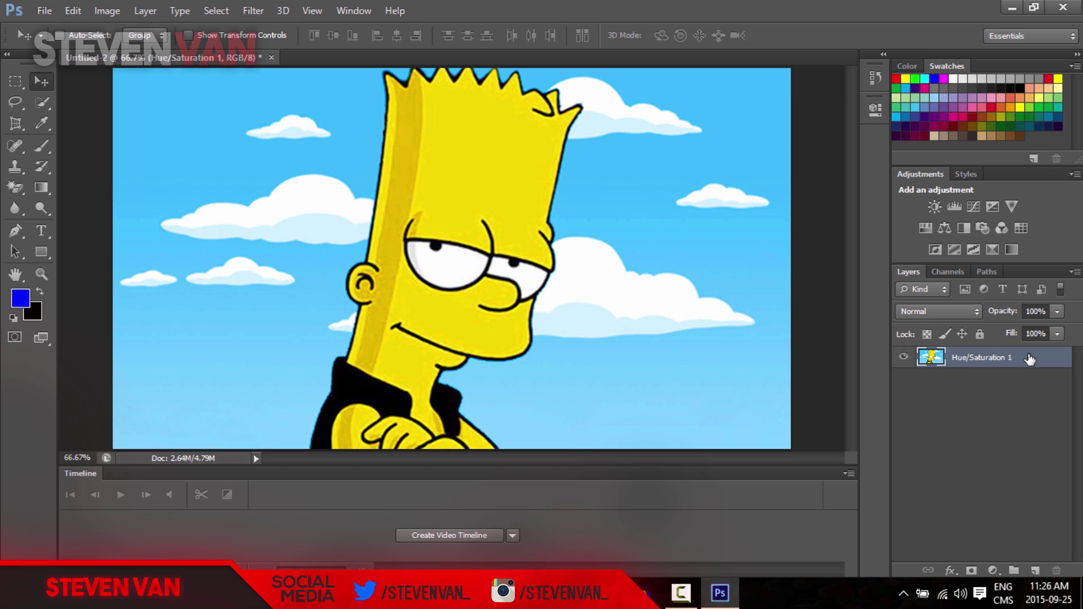
- Add an empty Layer 1 and group it with Hue/Saturation 1 into Group 1
left_click(1035, 571)
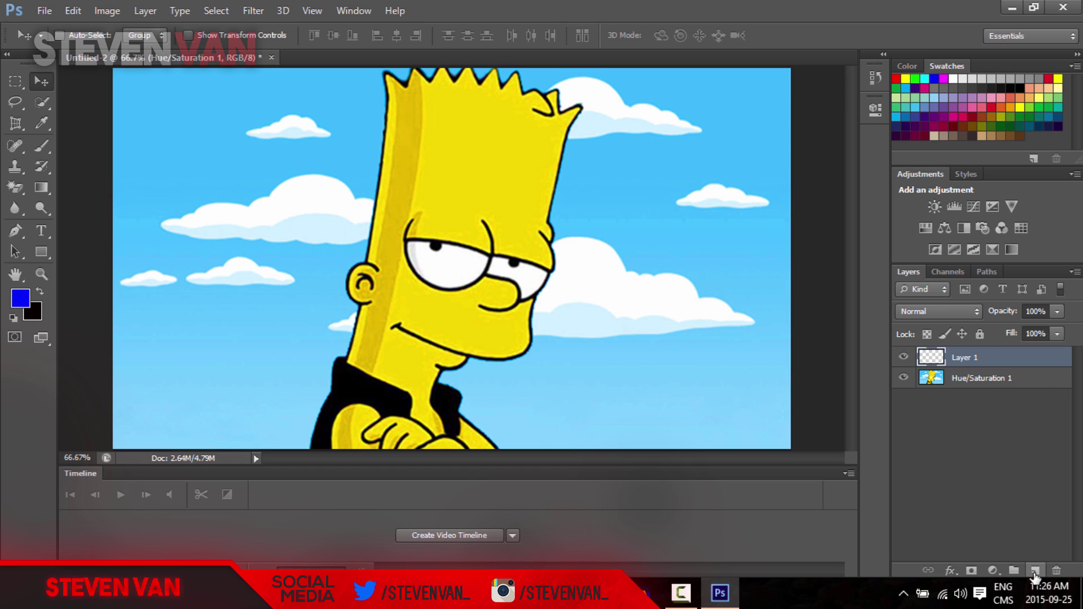
left_click(994, 388, "shift")
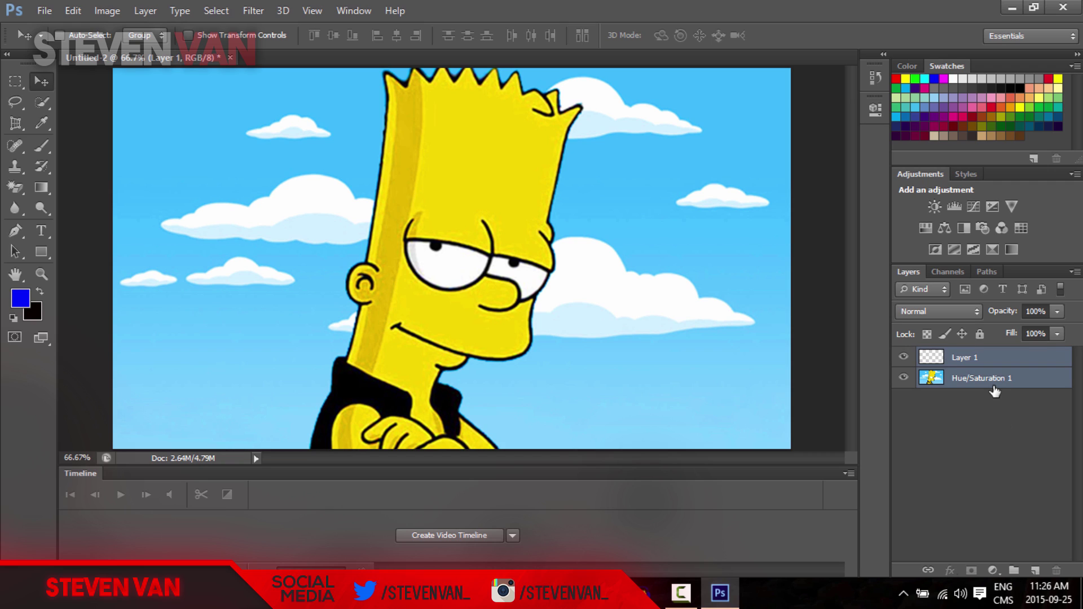
key("ctrl+g")
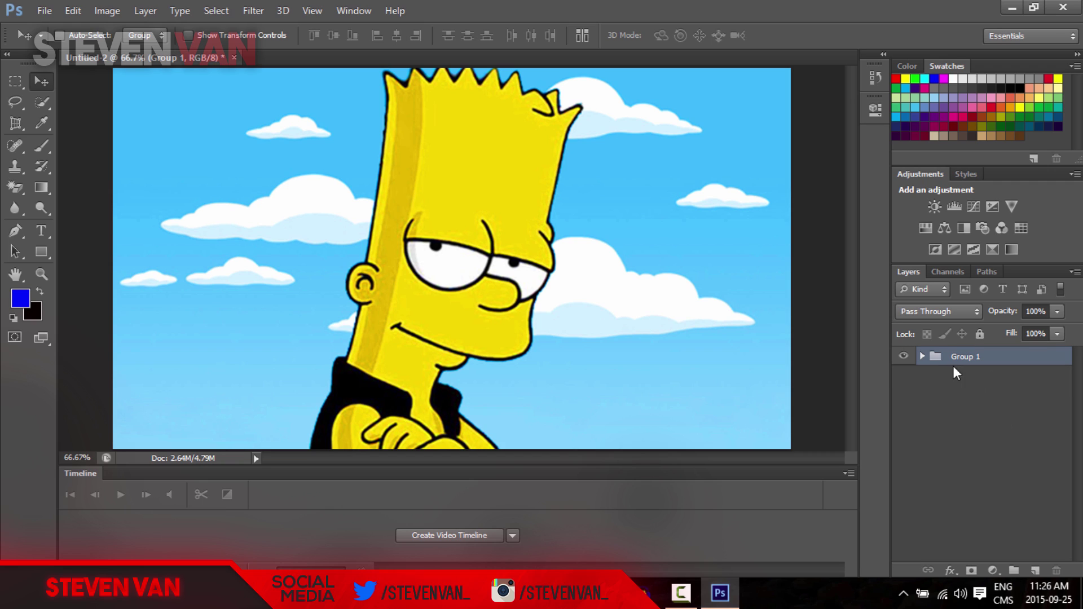
left_click(923, 356)
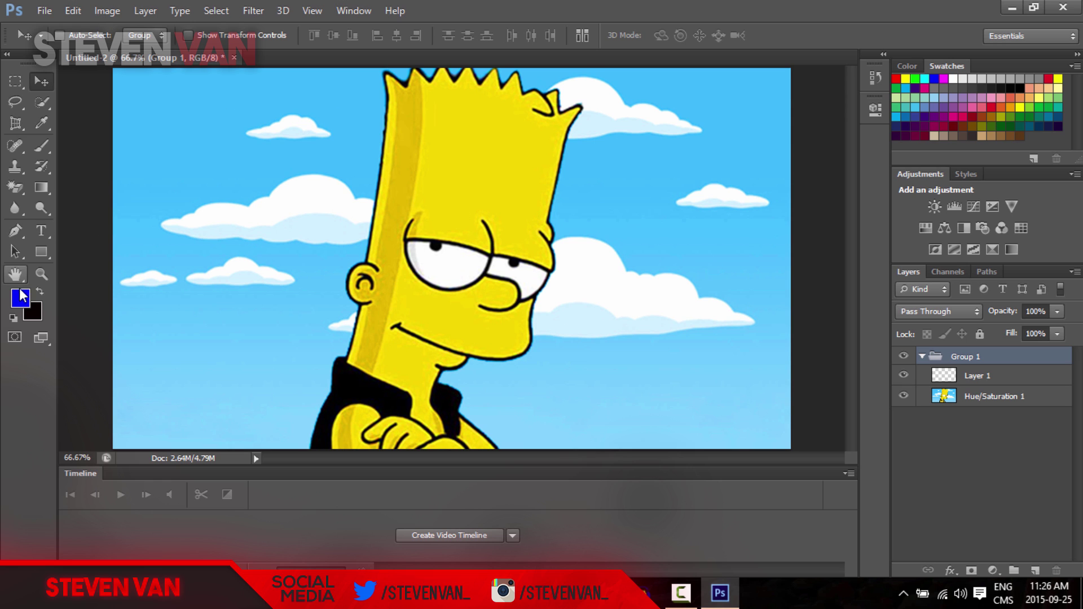
- Zoom out to the whole picture and add a BOB text layer on it
double_click(36, 280)
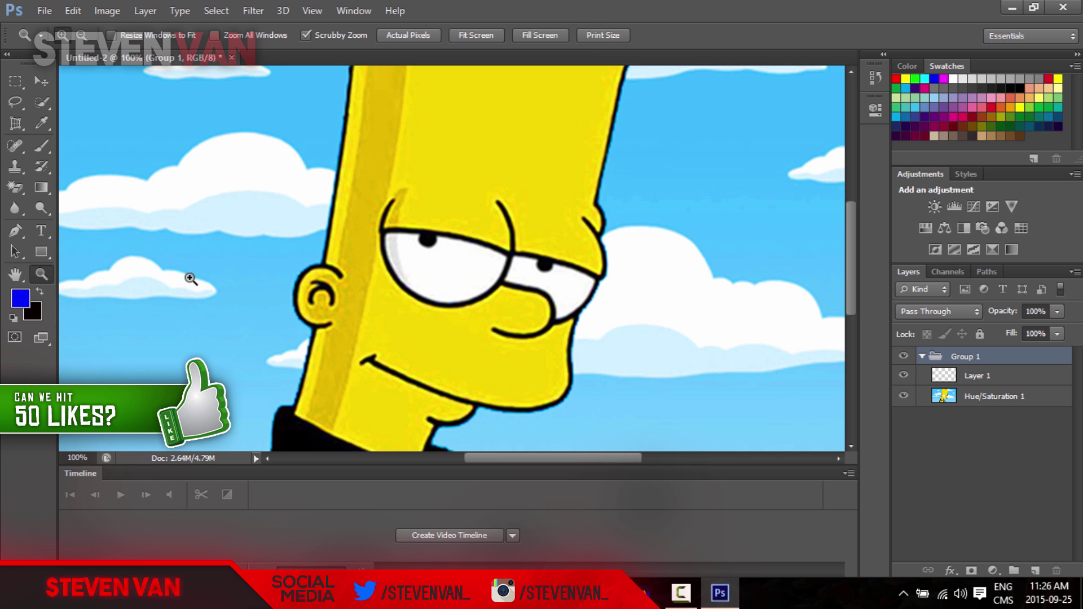
left_click_drag(188, 272, 150, 286)
key("t")
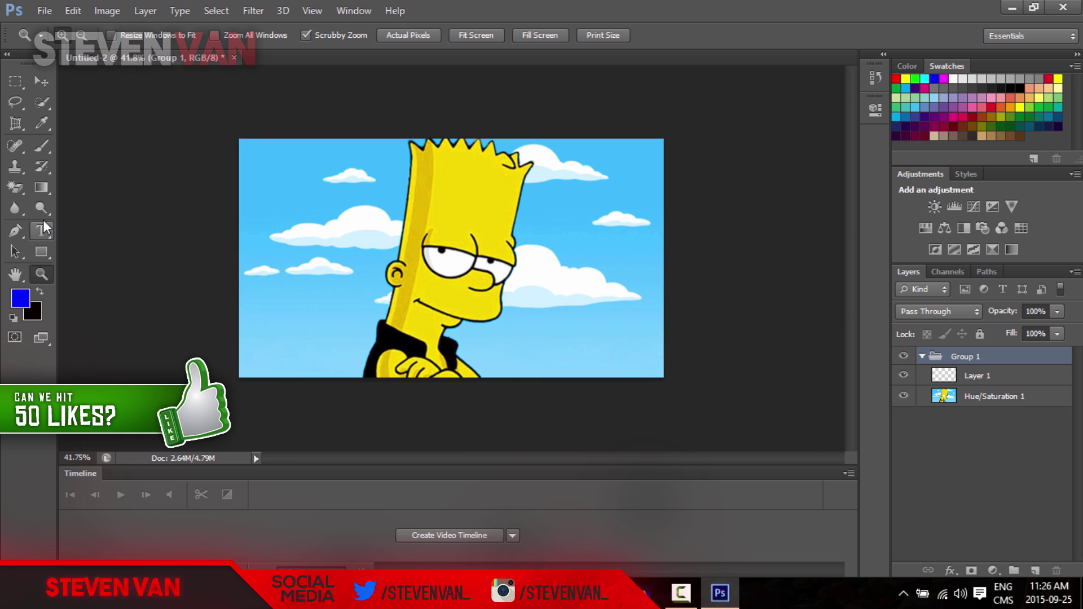
left_click(625, 218)
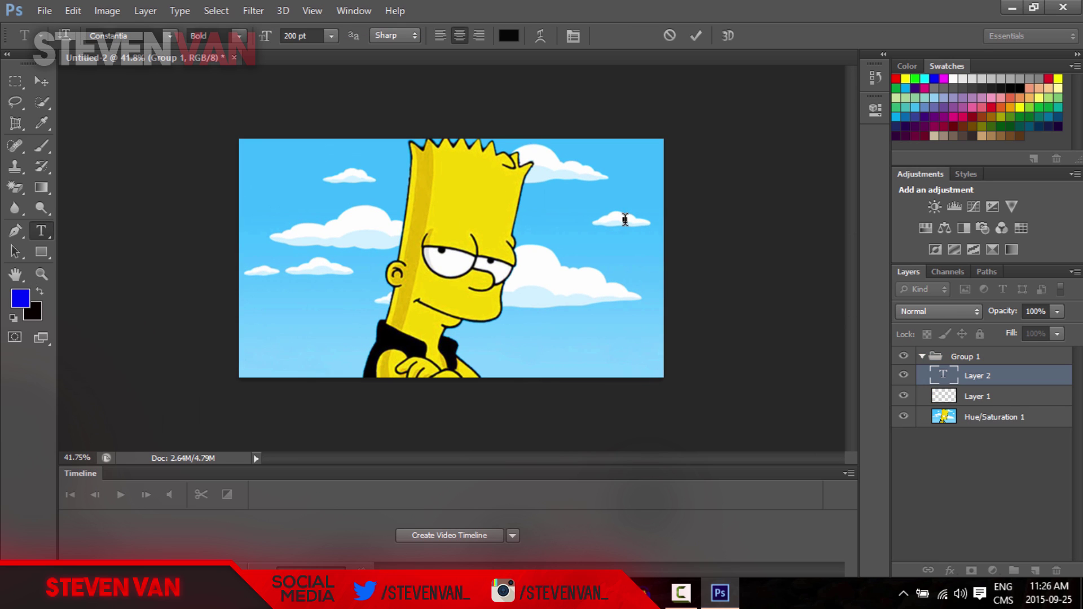
type("BOL")
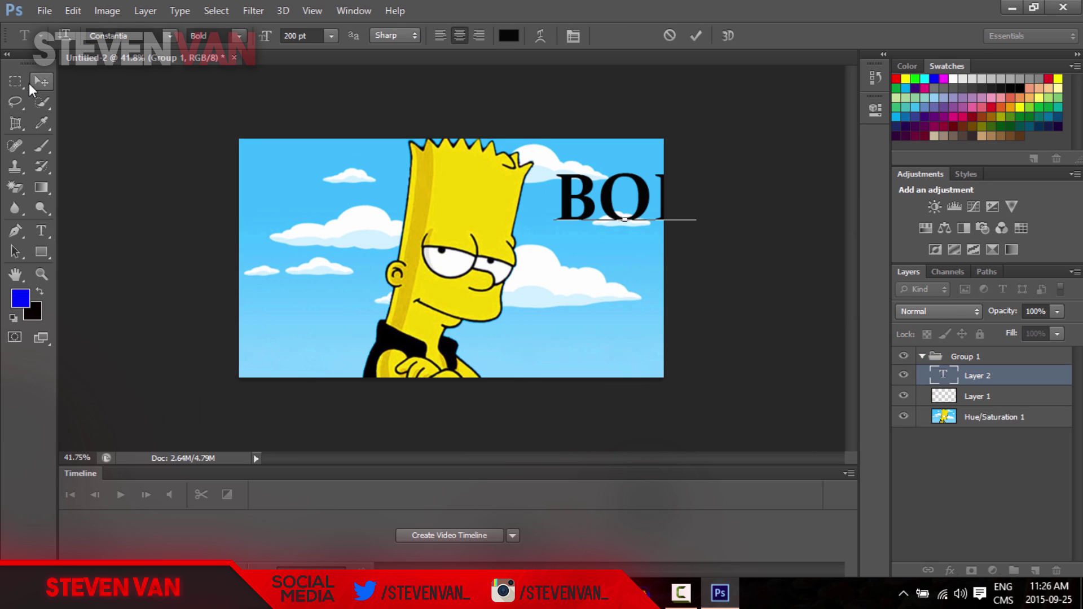
left_click(29, 83)
- Move the BOB text over Bart's face and centre it horizontally and vertically on the canvas
left_click_drag(709, 205, 643, 279)
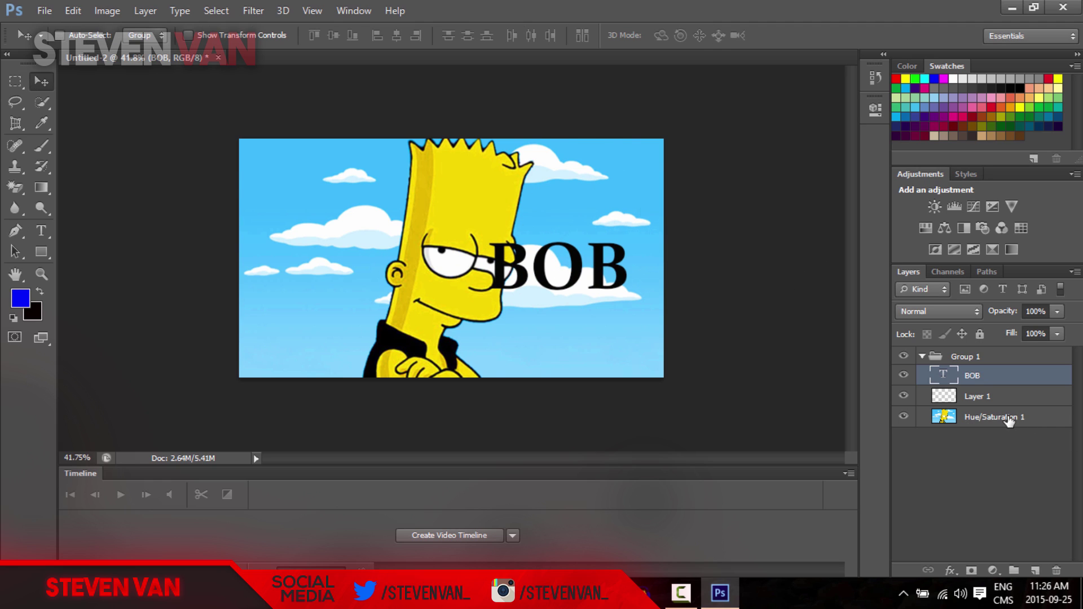
key("ctrl+a")
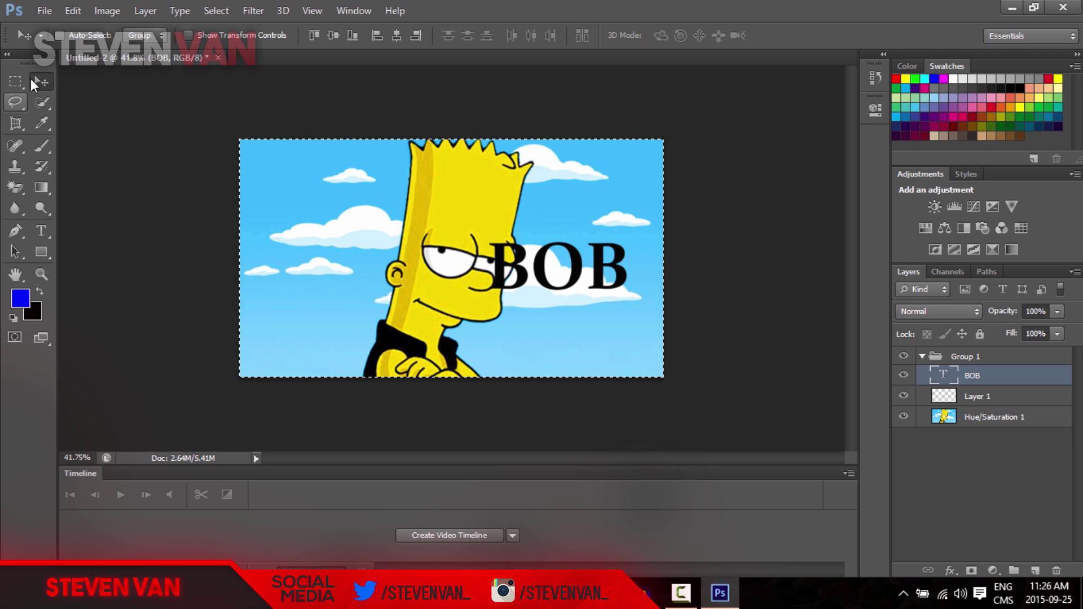
left_click(397, 35)
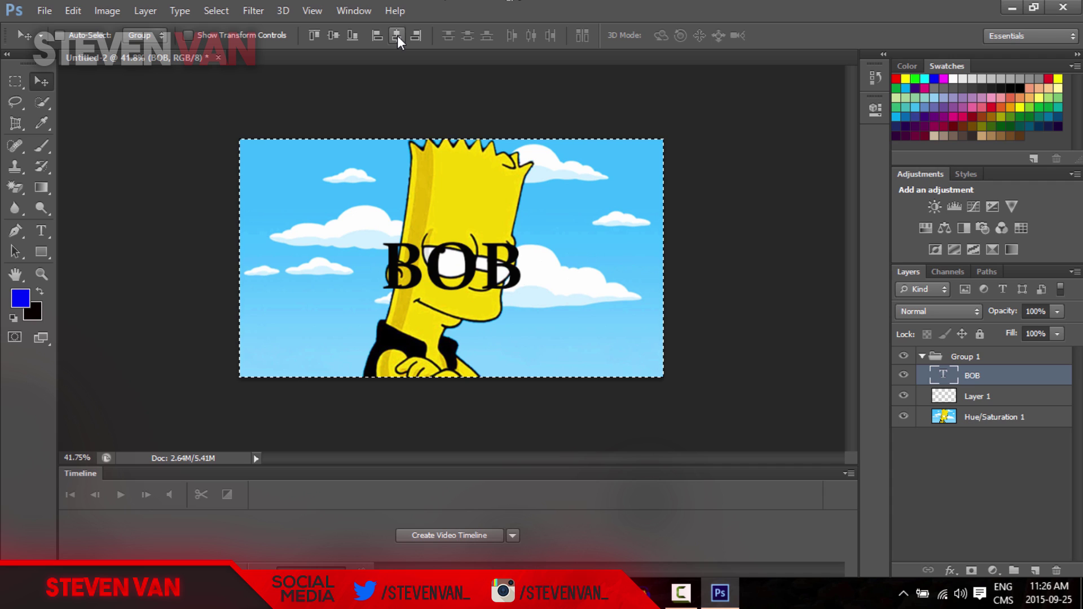
left_click(326, 42)
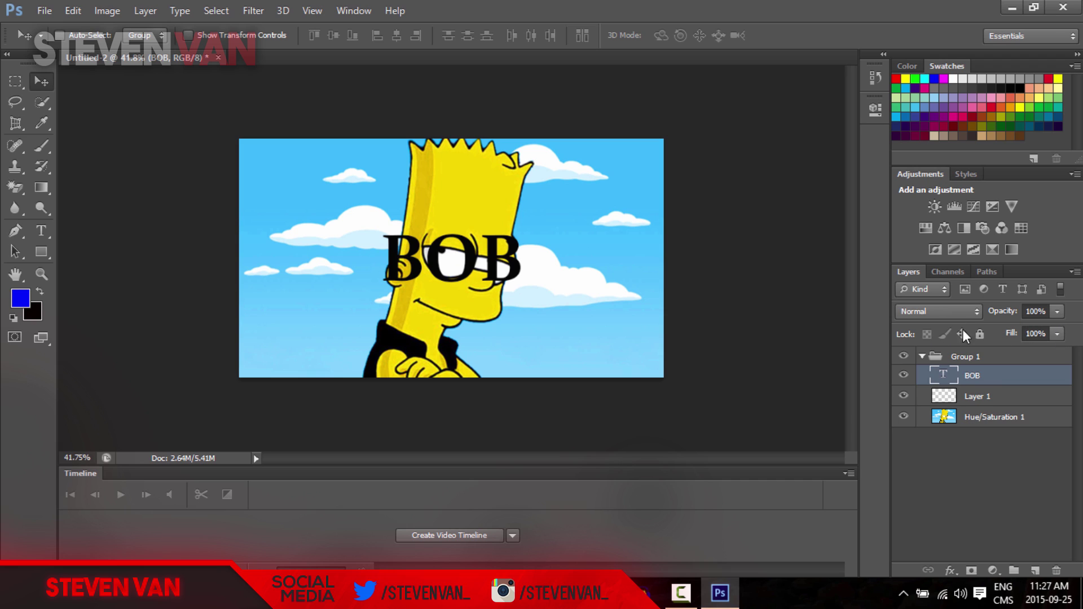
- Give the Hue/Saturation 1 picture layer the Soft Light blend mode
left_click(990, 418)
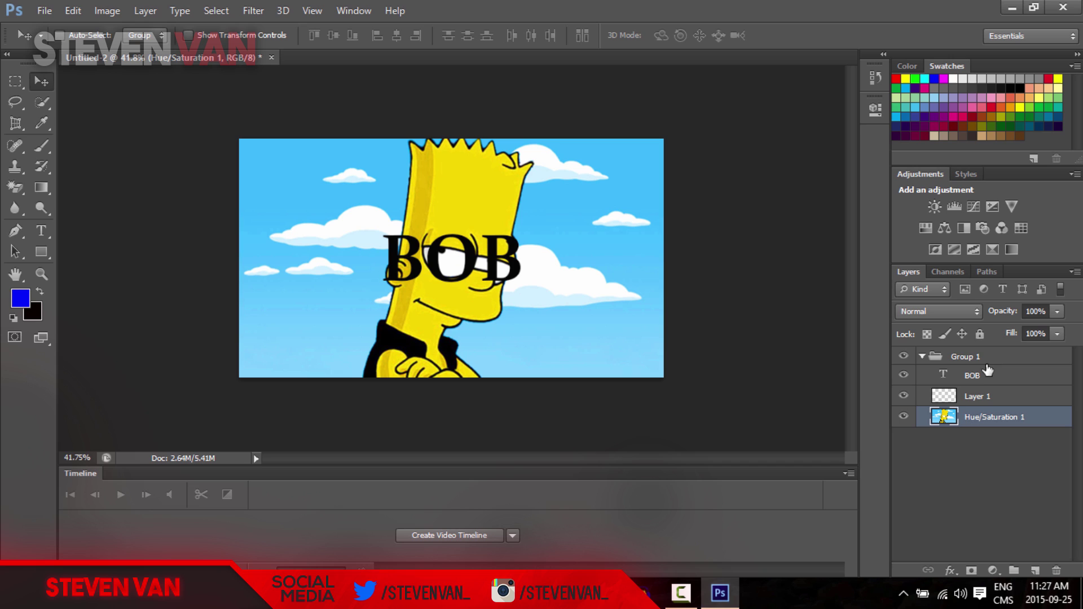
left_click(966, 313)
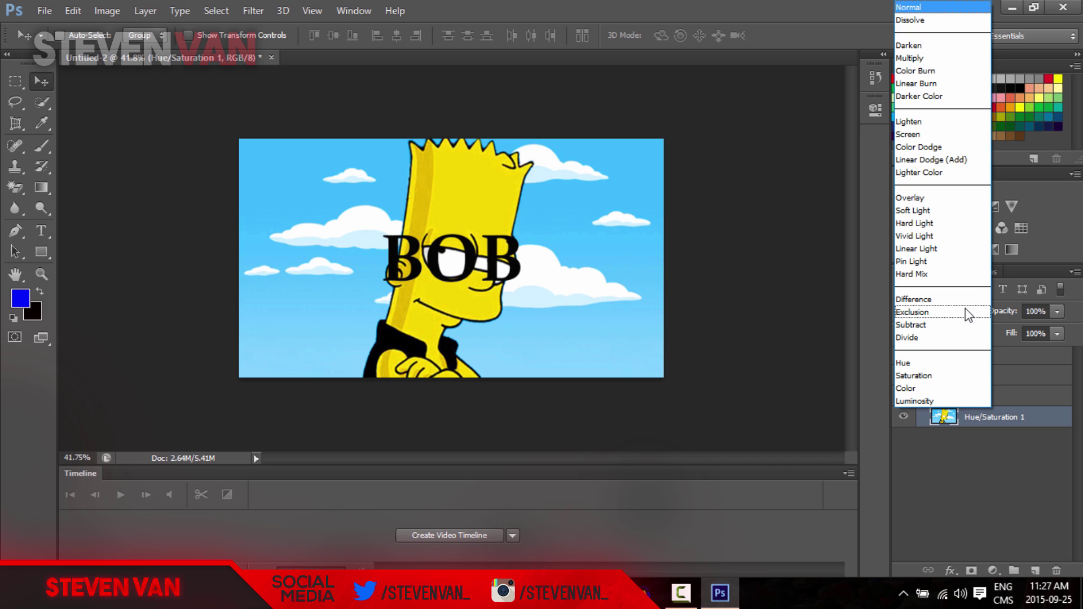
left_click(928, 210)
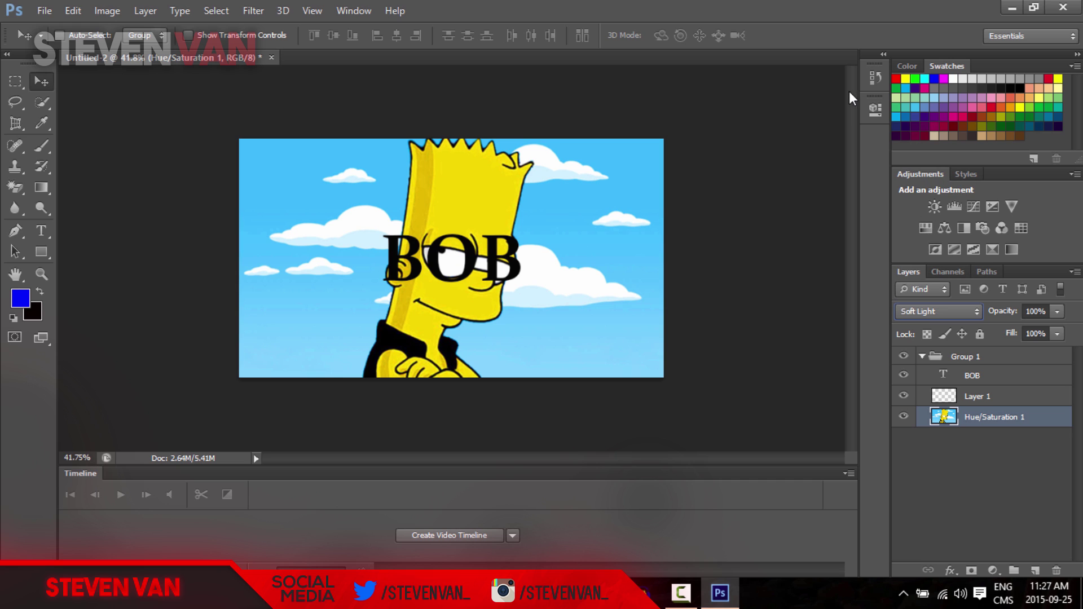
left_click(113, 9)
left_click(144, 7)
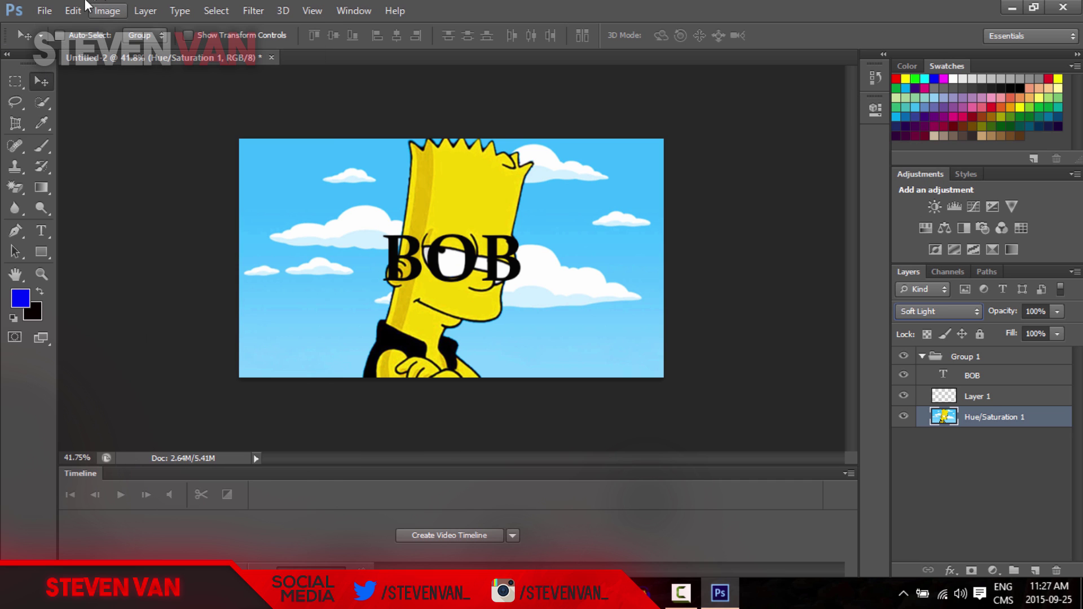